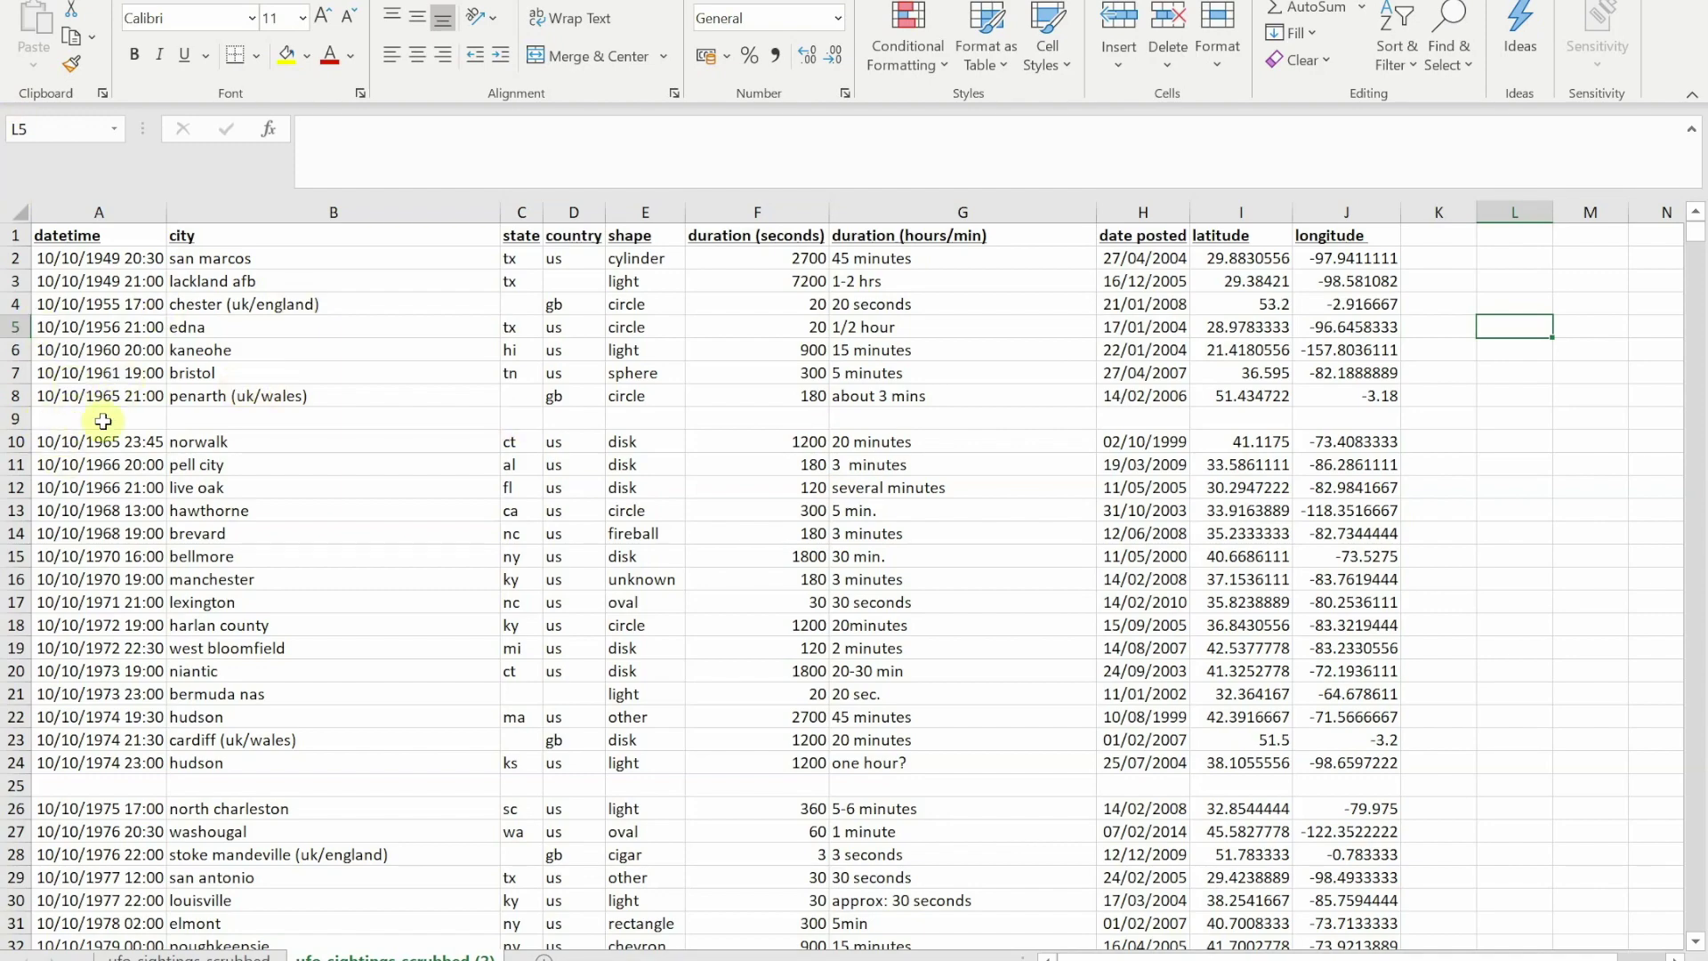
- Add the header 'Blanks' in K1 beside the longitude column
scroll(356, 596, "down", 3)
scroll(171, 596, "down", 15)
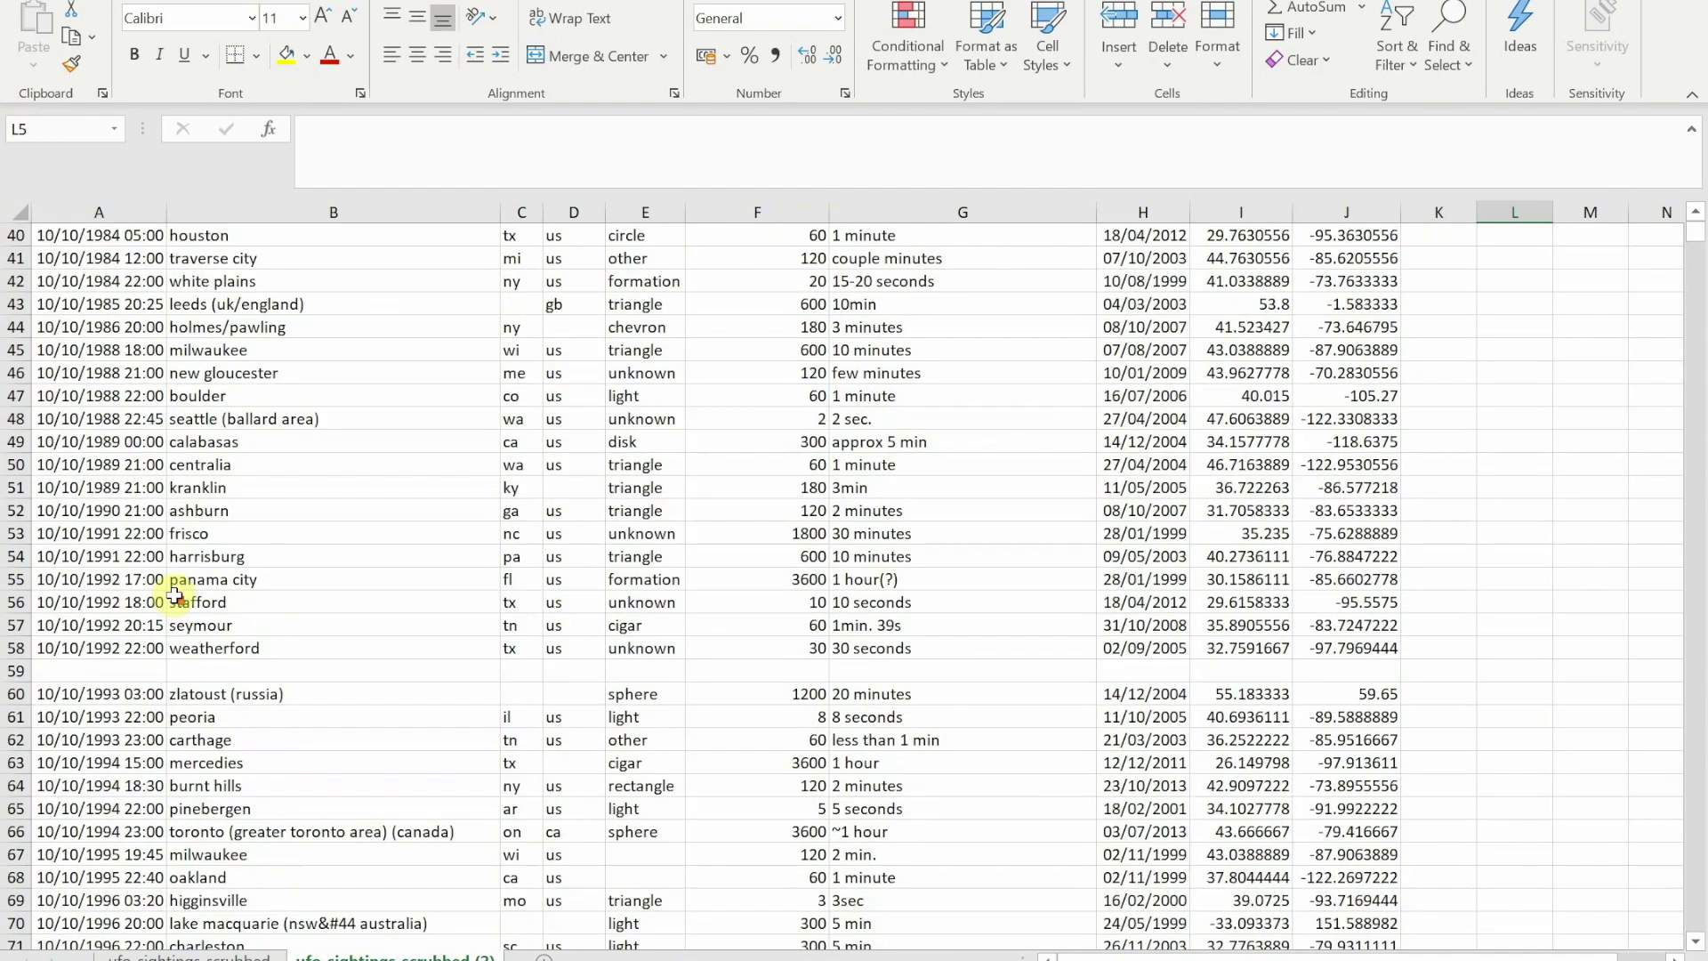
scroll(218, 636, "down", 4)
scroll(220, 638, "down", 13)
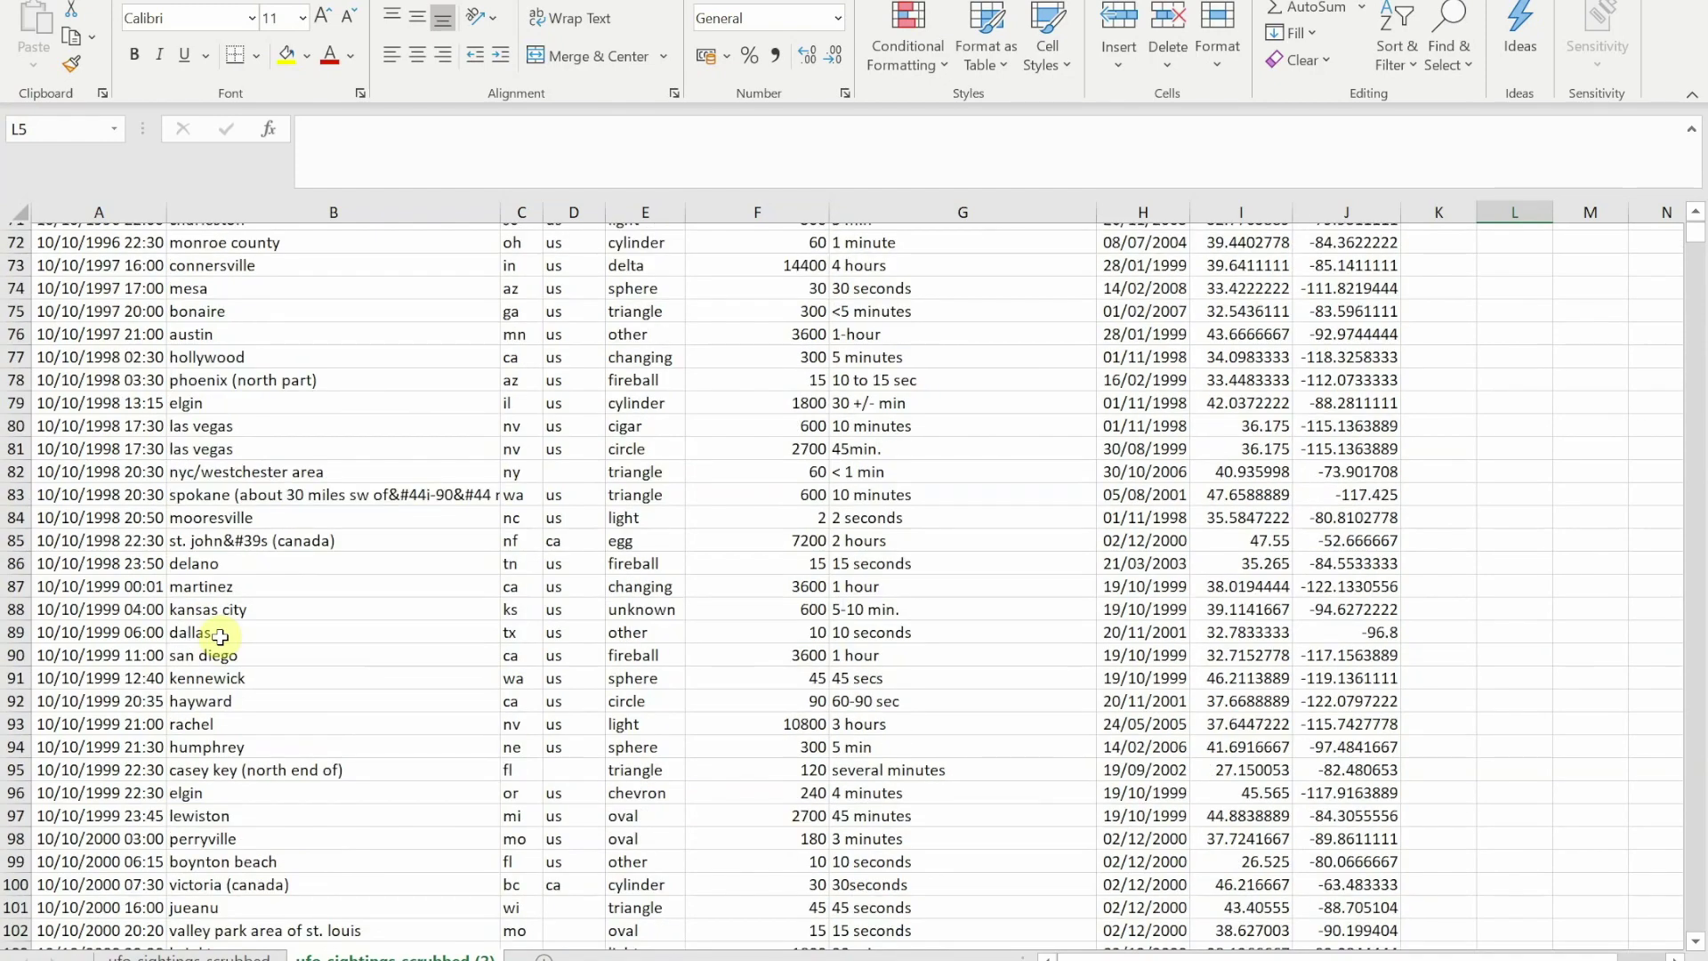
scroll(211, 637, "down", 4)
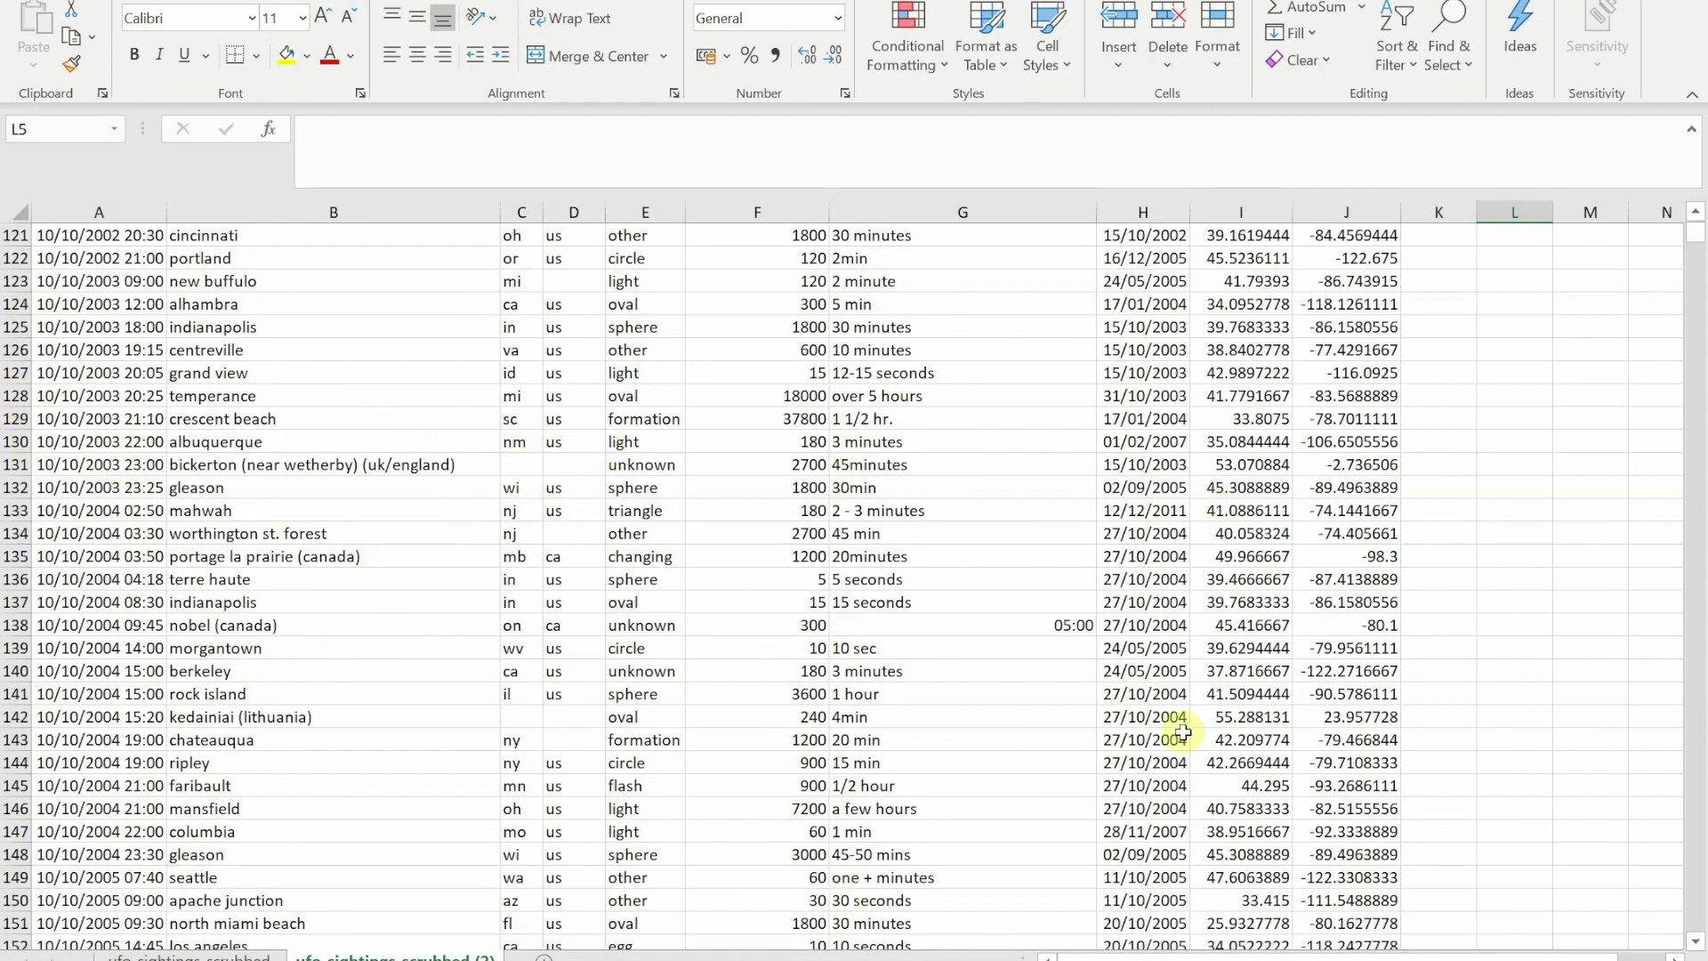
scroll(1345, 823, "up", 14)
scroll(1344, 823, "up", 20)
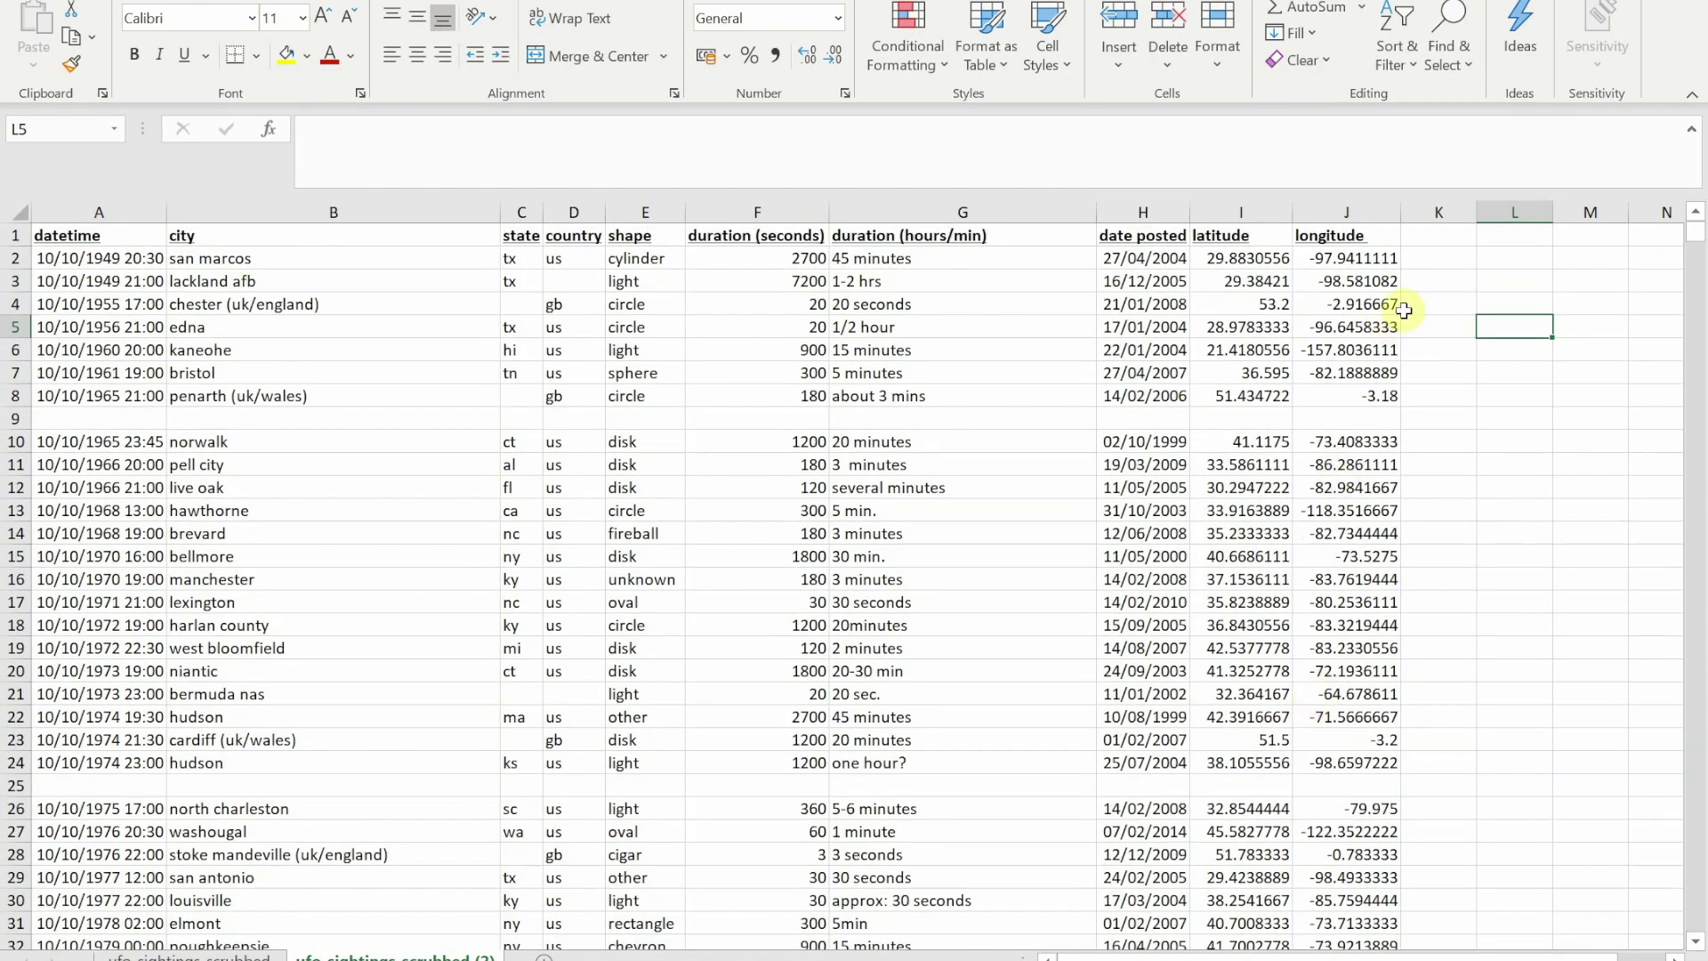
left_click(1432, 237)
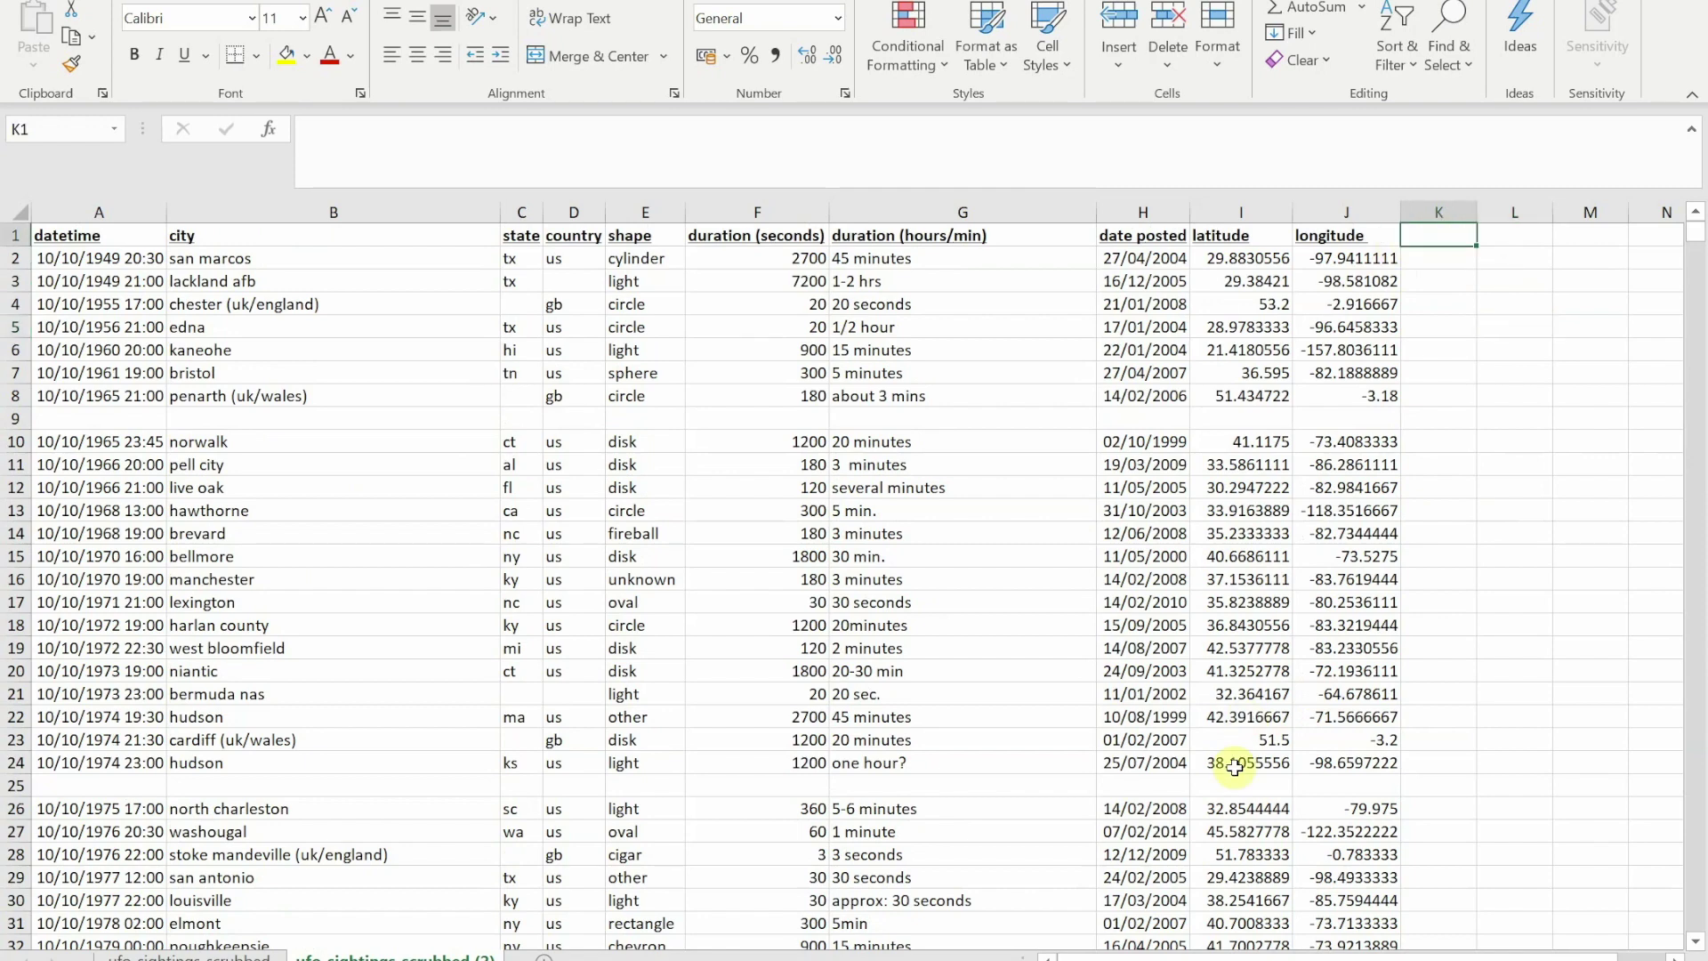
type("Blanks")
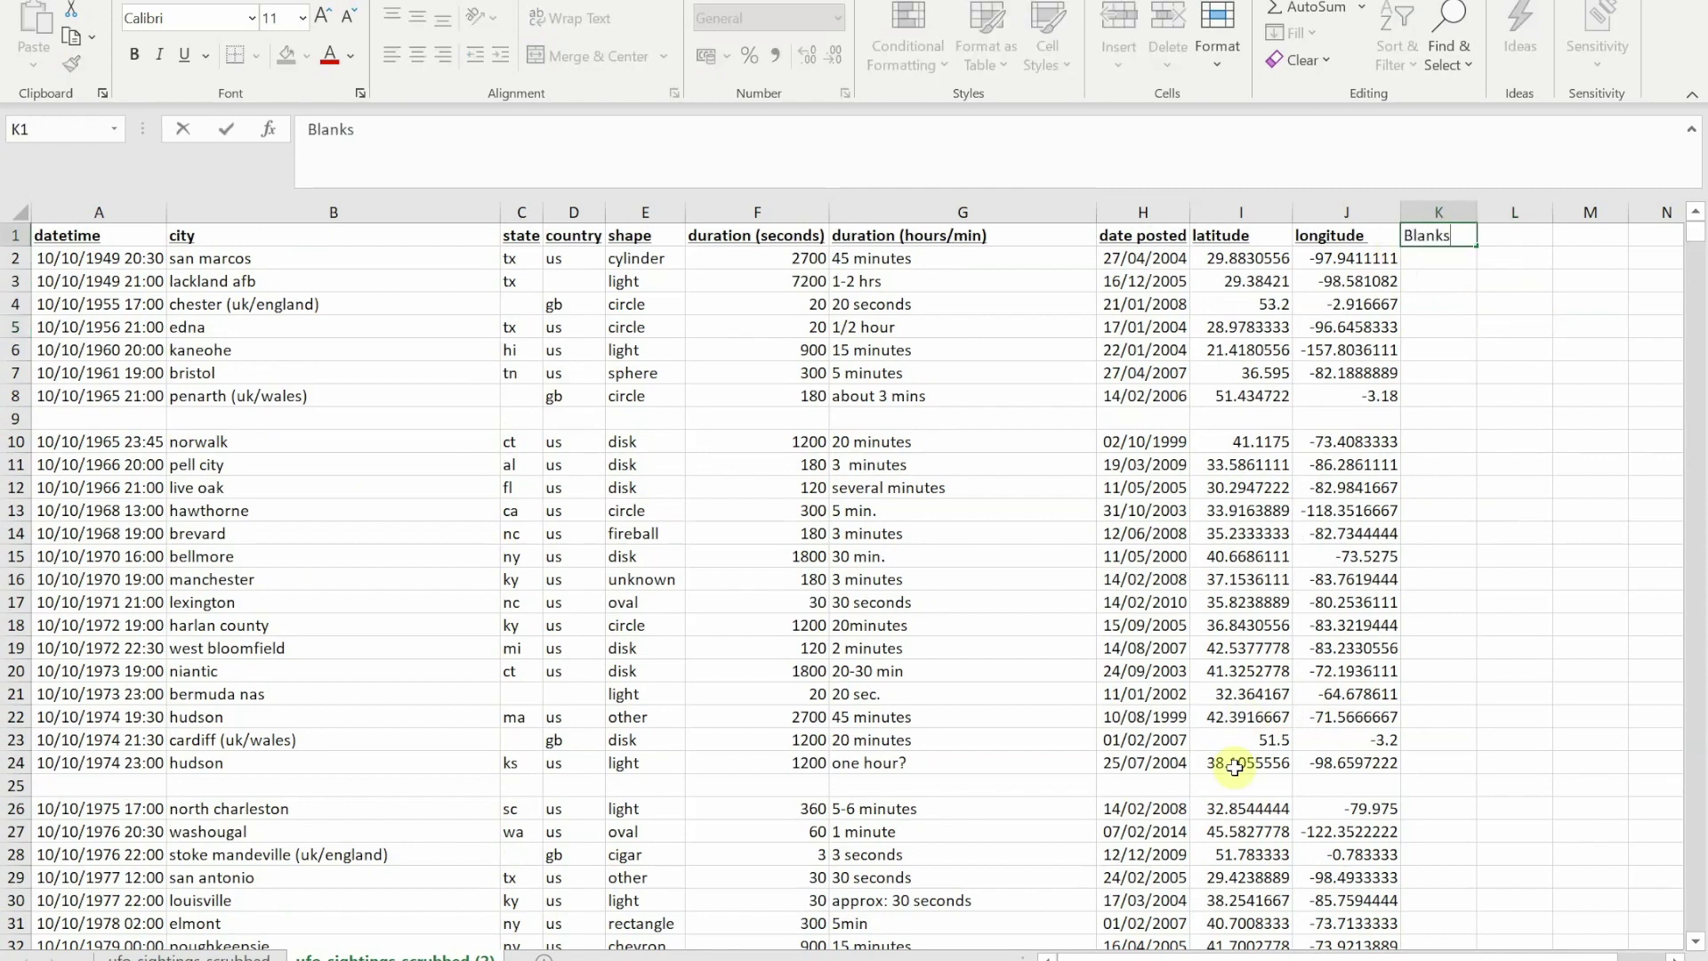
key("Return")
- Enter =COUNTA(A2:J2) in K2, returning 10 for the first data row
type("=")
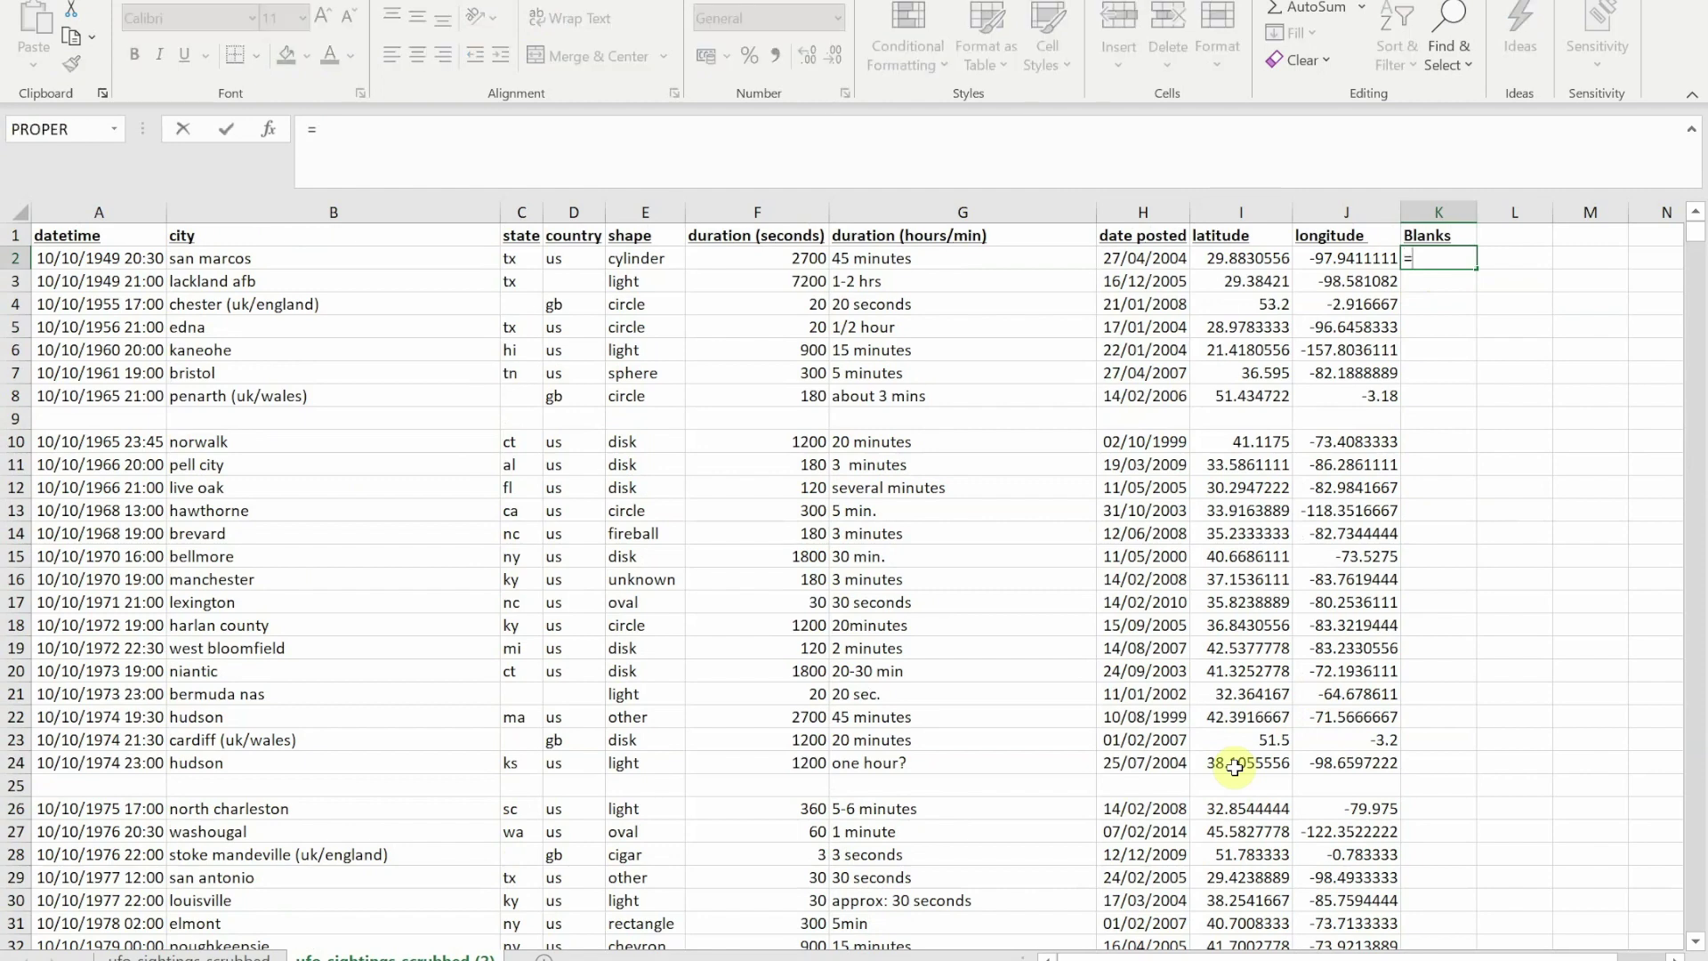
type("counta")
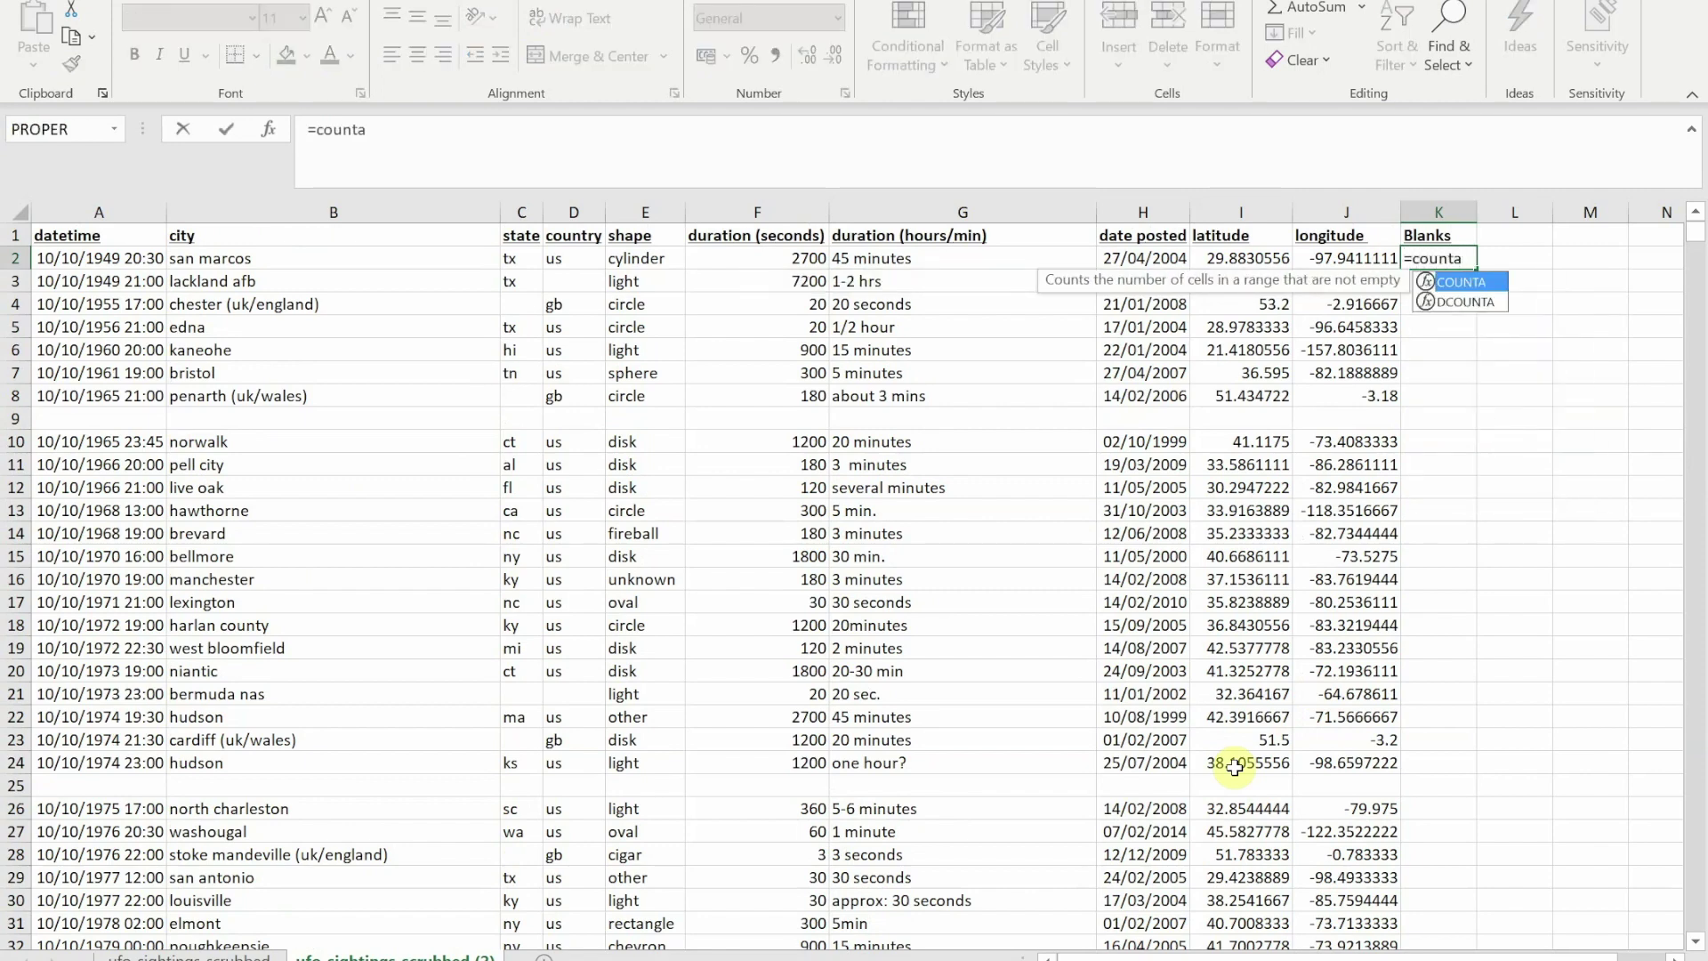
key("Tab")
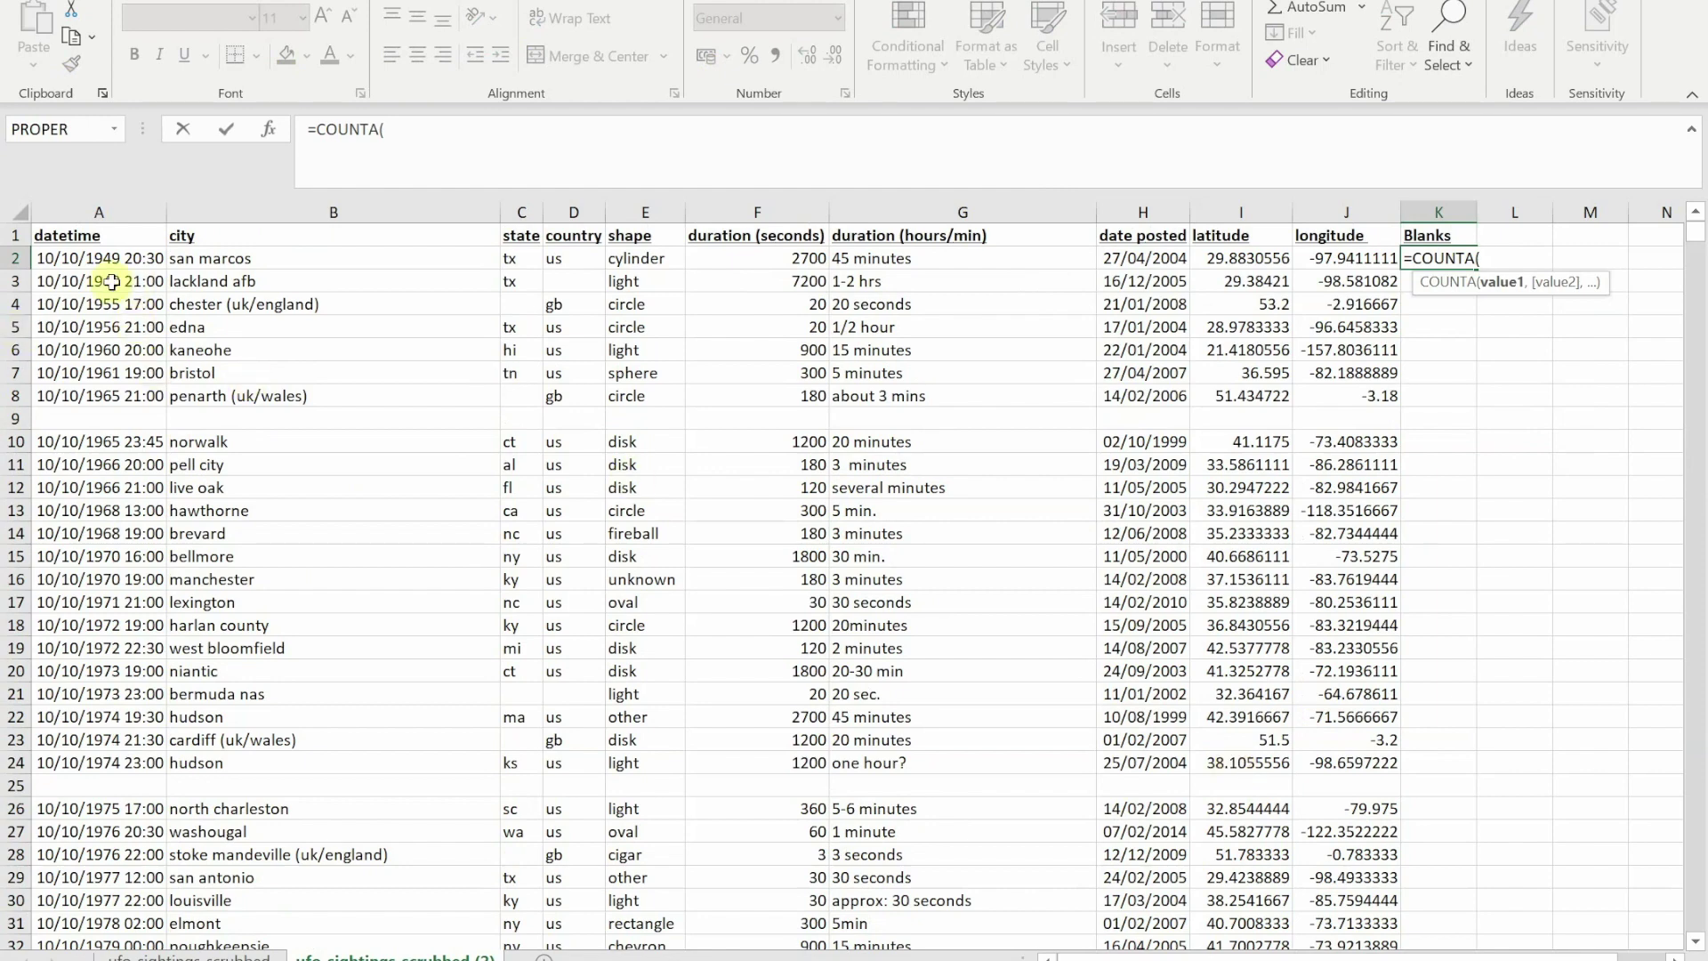
left_click_drag(58, 258, 1386, 256)
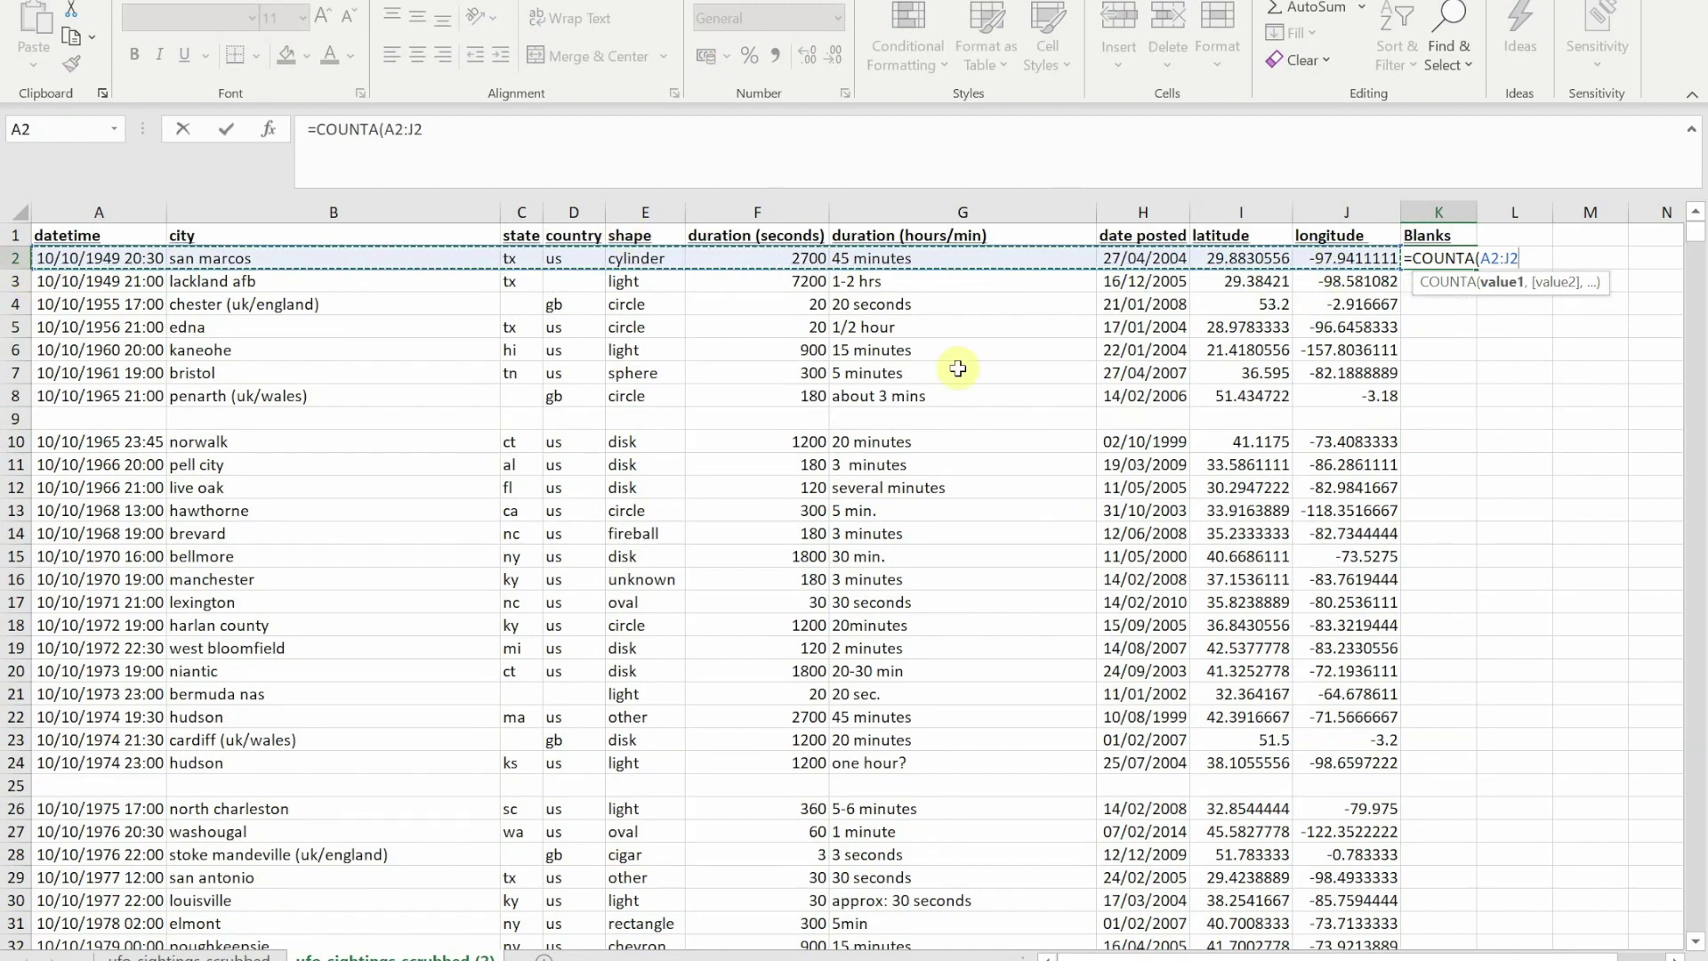
type(")")
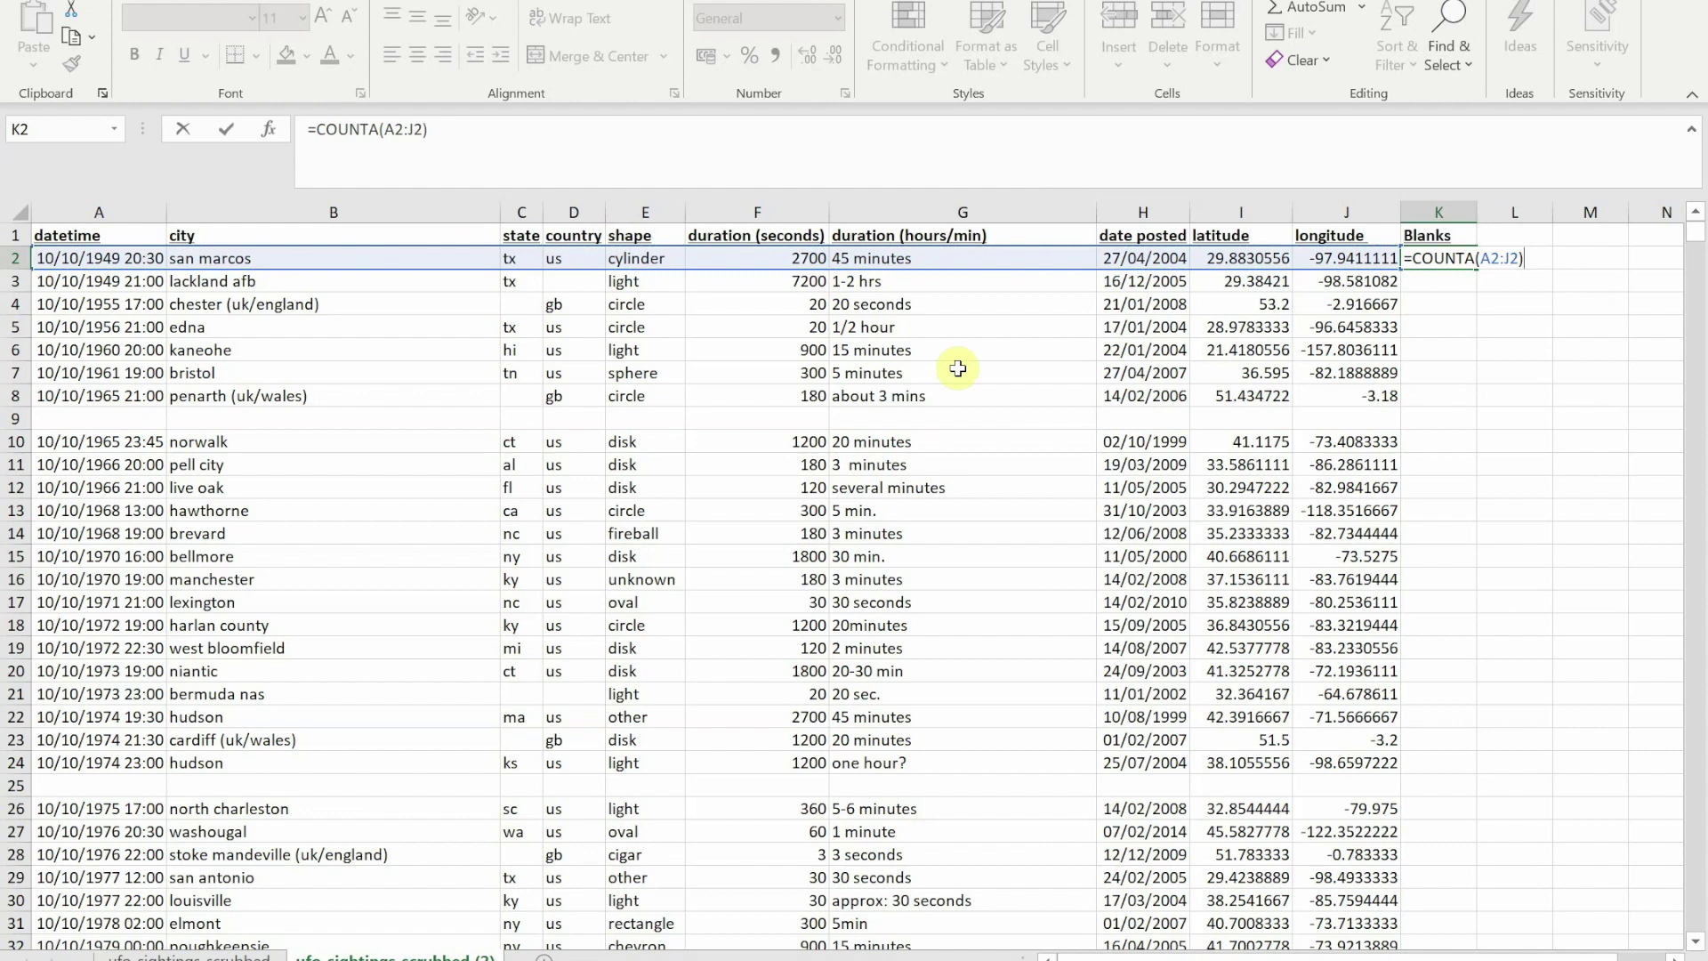
key("ctrl+Return")
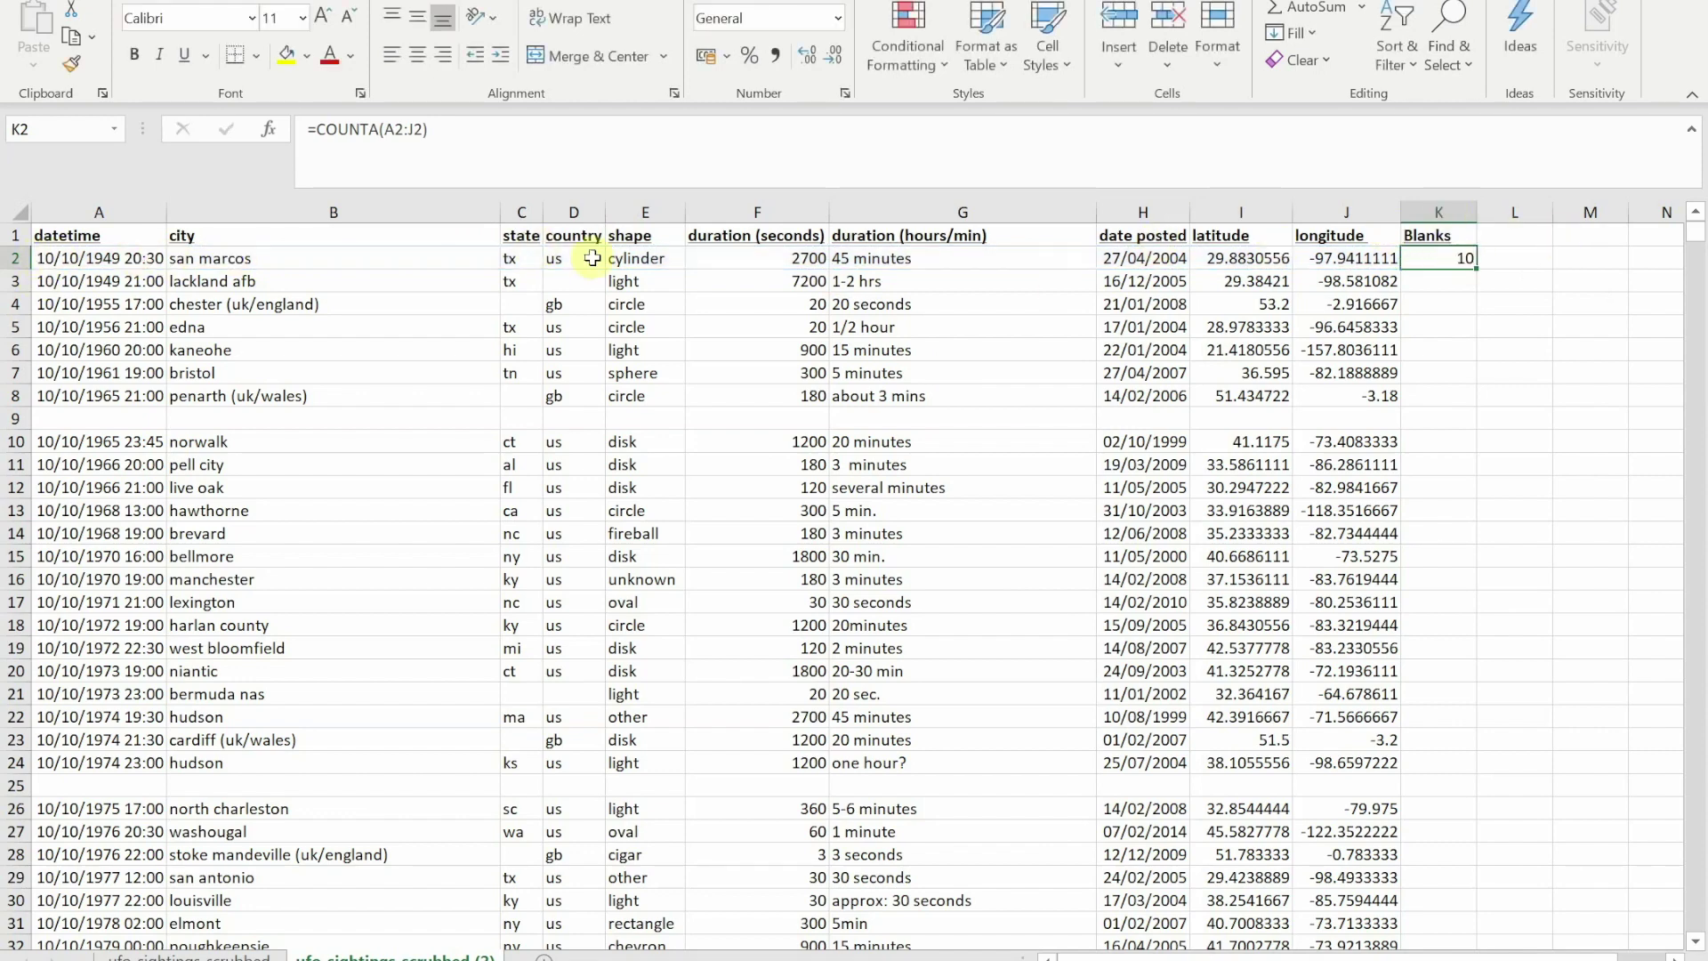
- Fill the COUNTA formula down to row 241, verify empty row 233 shows 0, and return to K1
left_click_drag(1478, 273, 1426, 580)
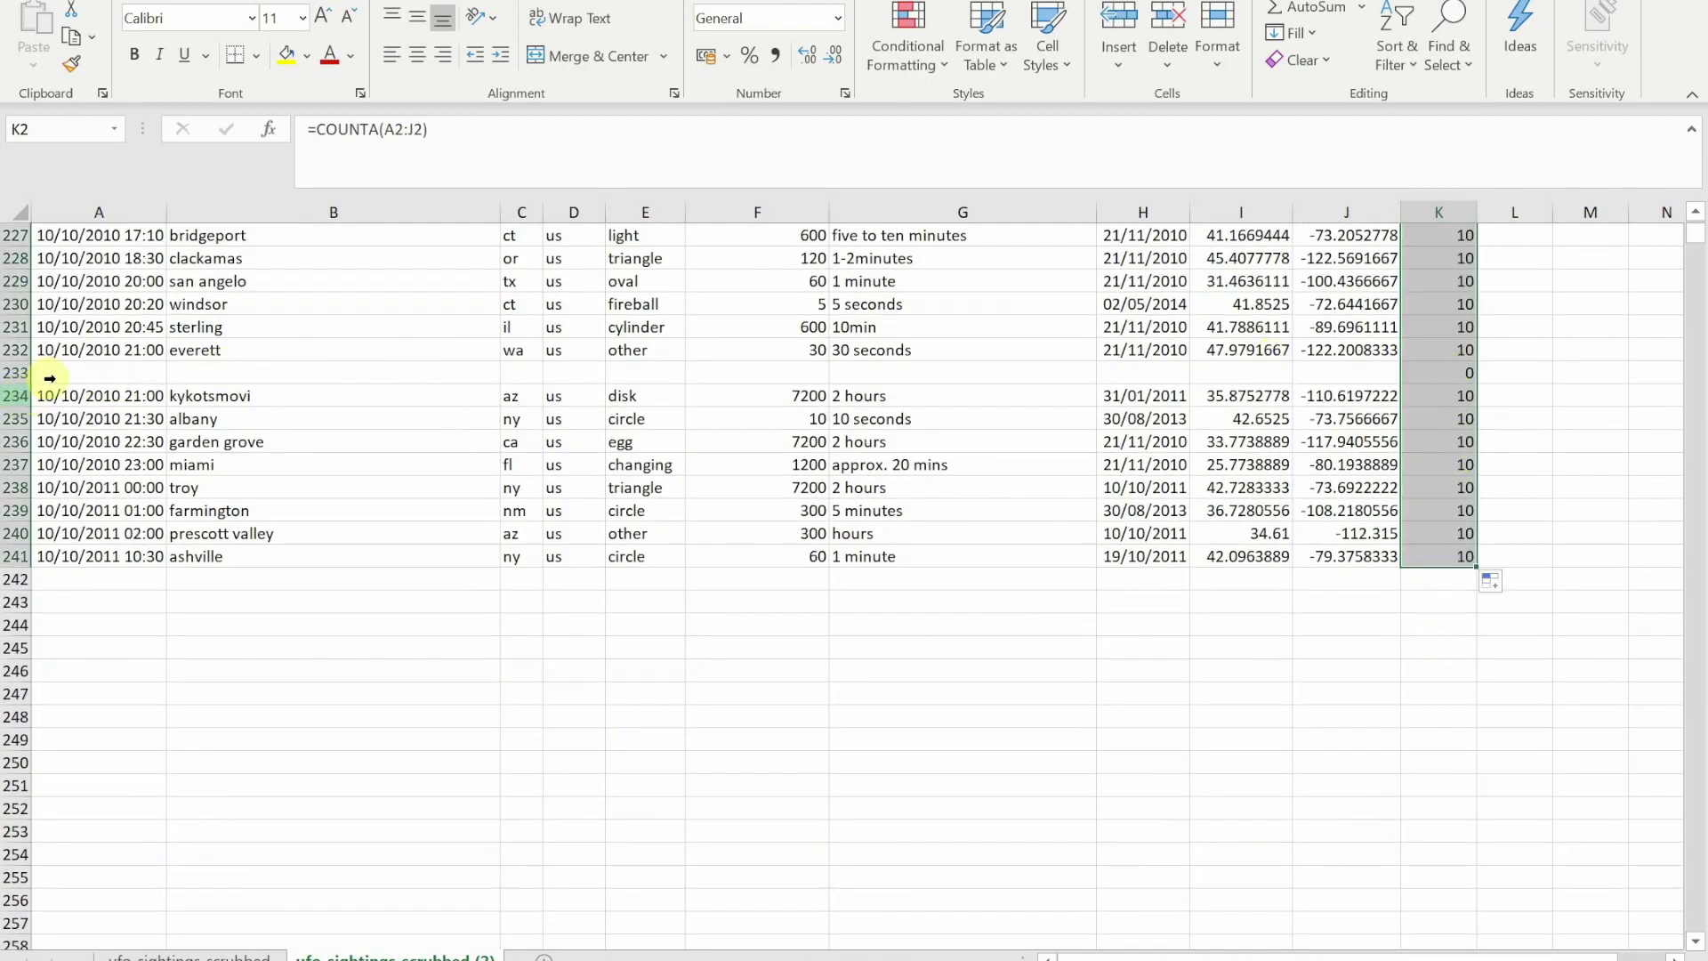
left_click(1447, 380)
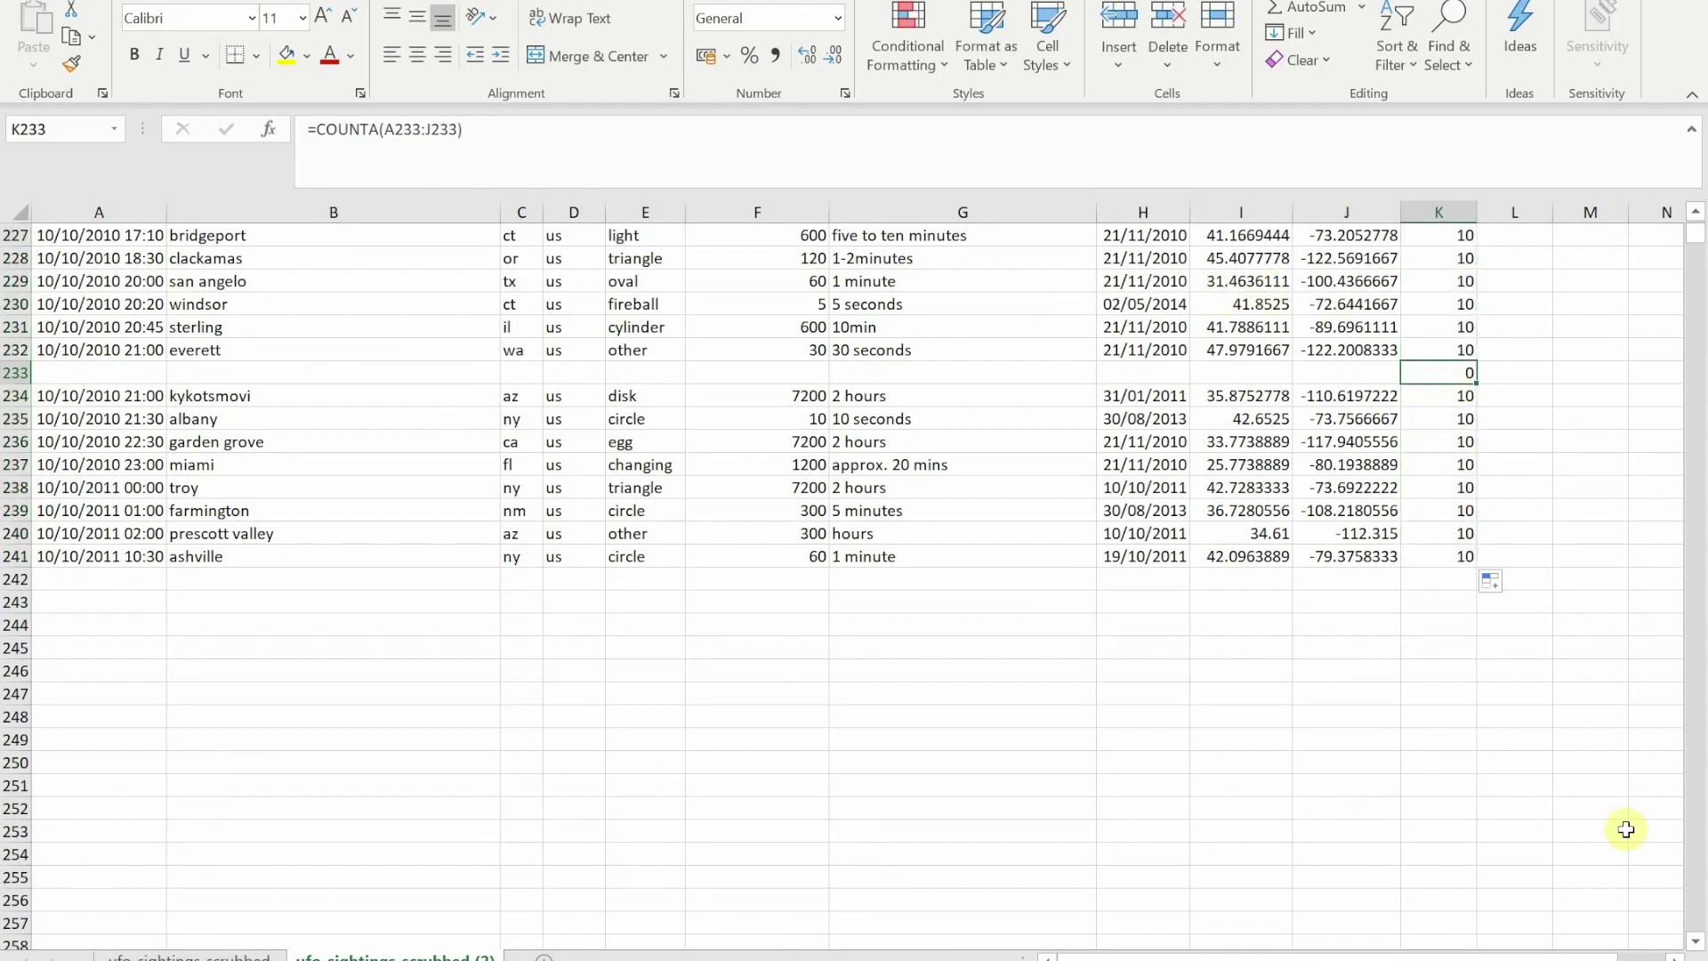
key("ctrl+Up")
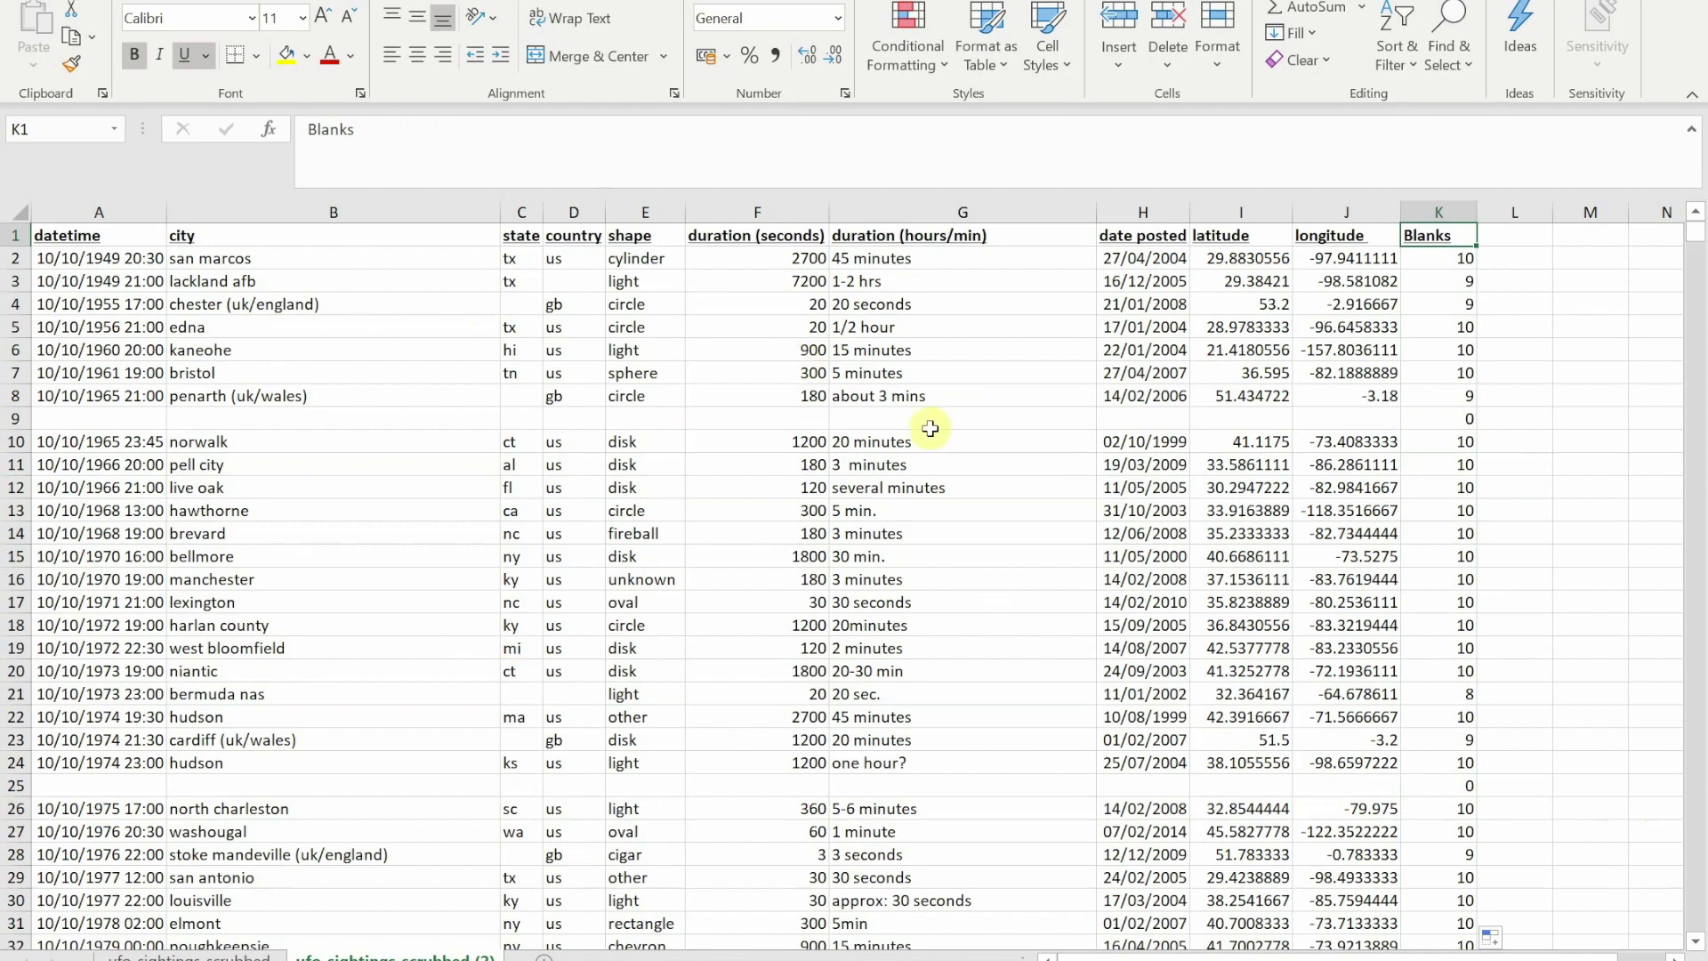
- Filter Blanks to 0, leaving only empty rows 9, 25, 59, 113, 154 and 233, then select them
key("ctrl+shift+l")
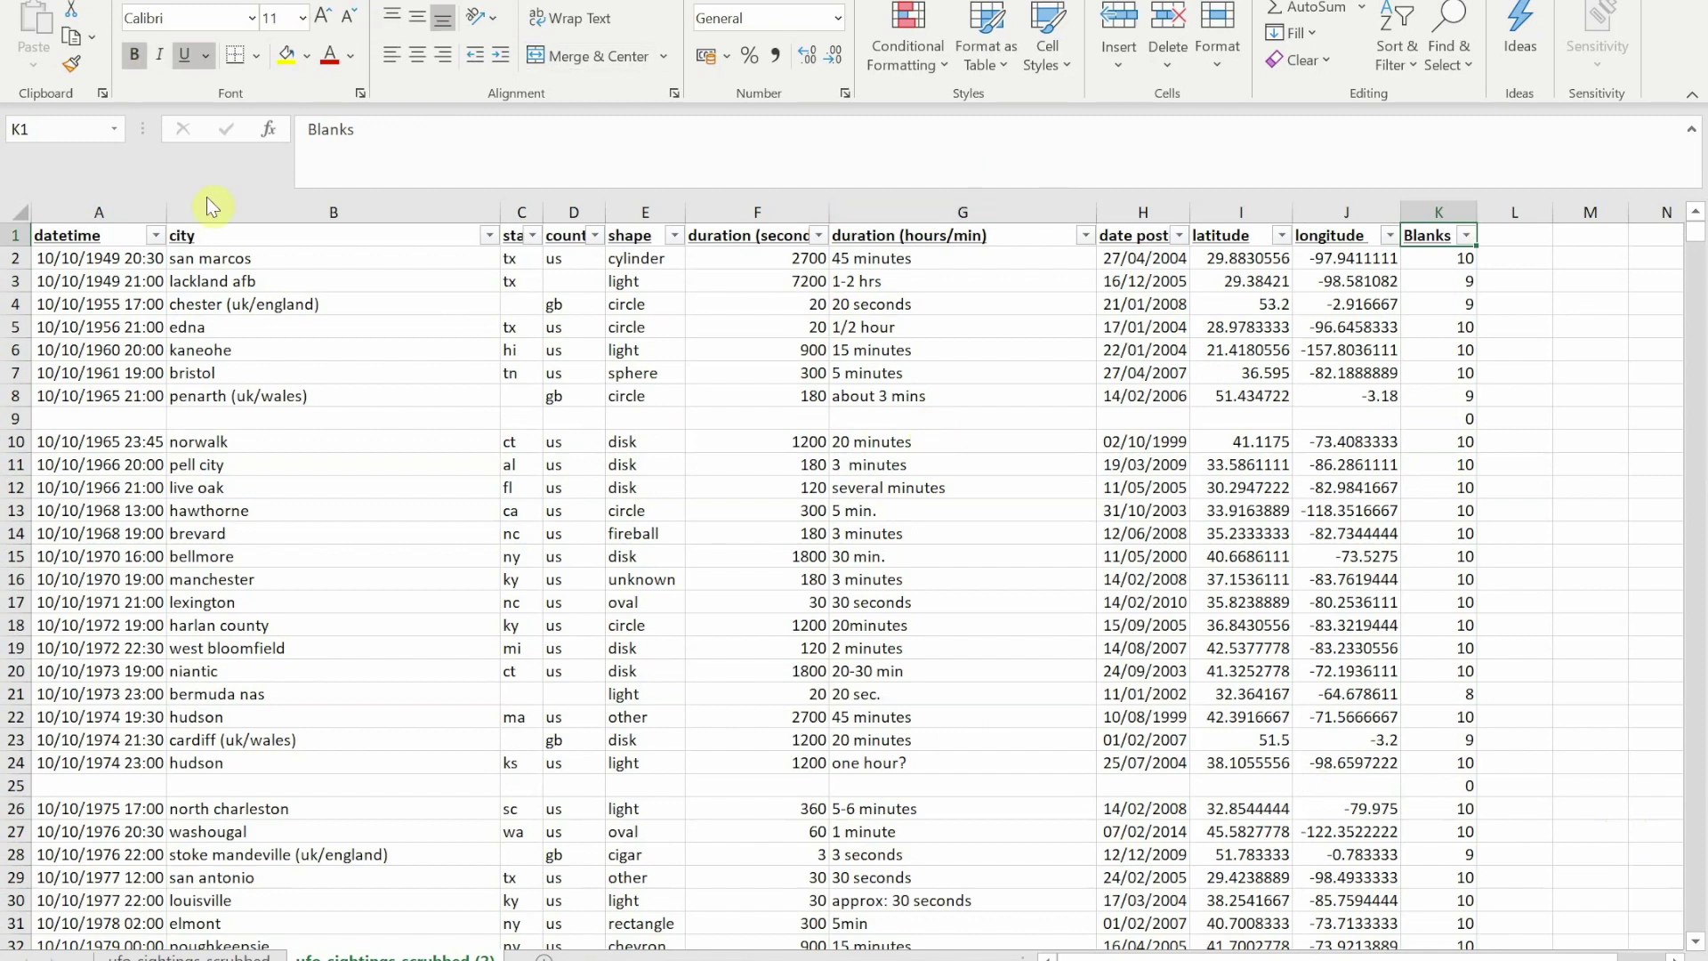
left_click(1466, 237)
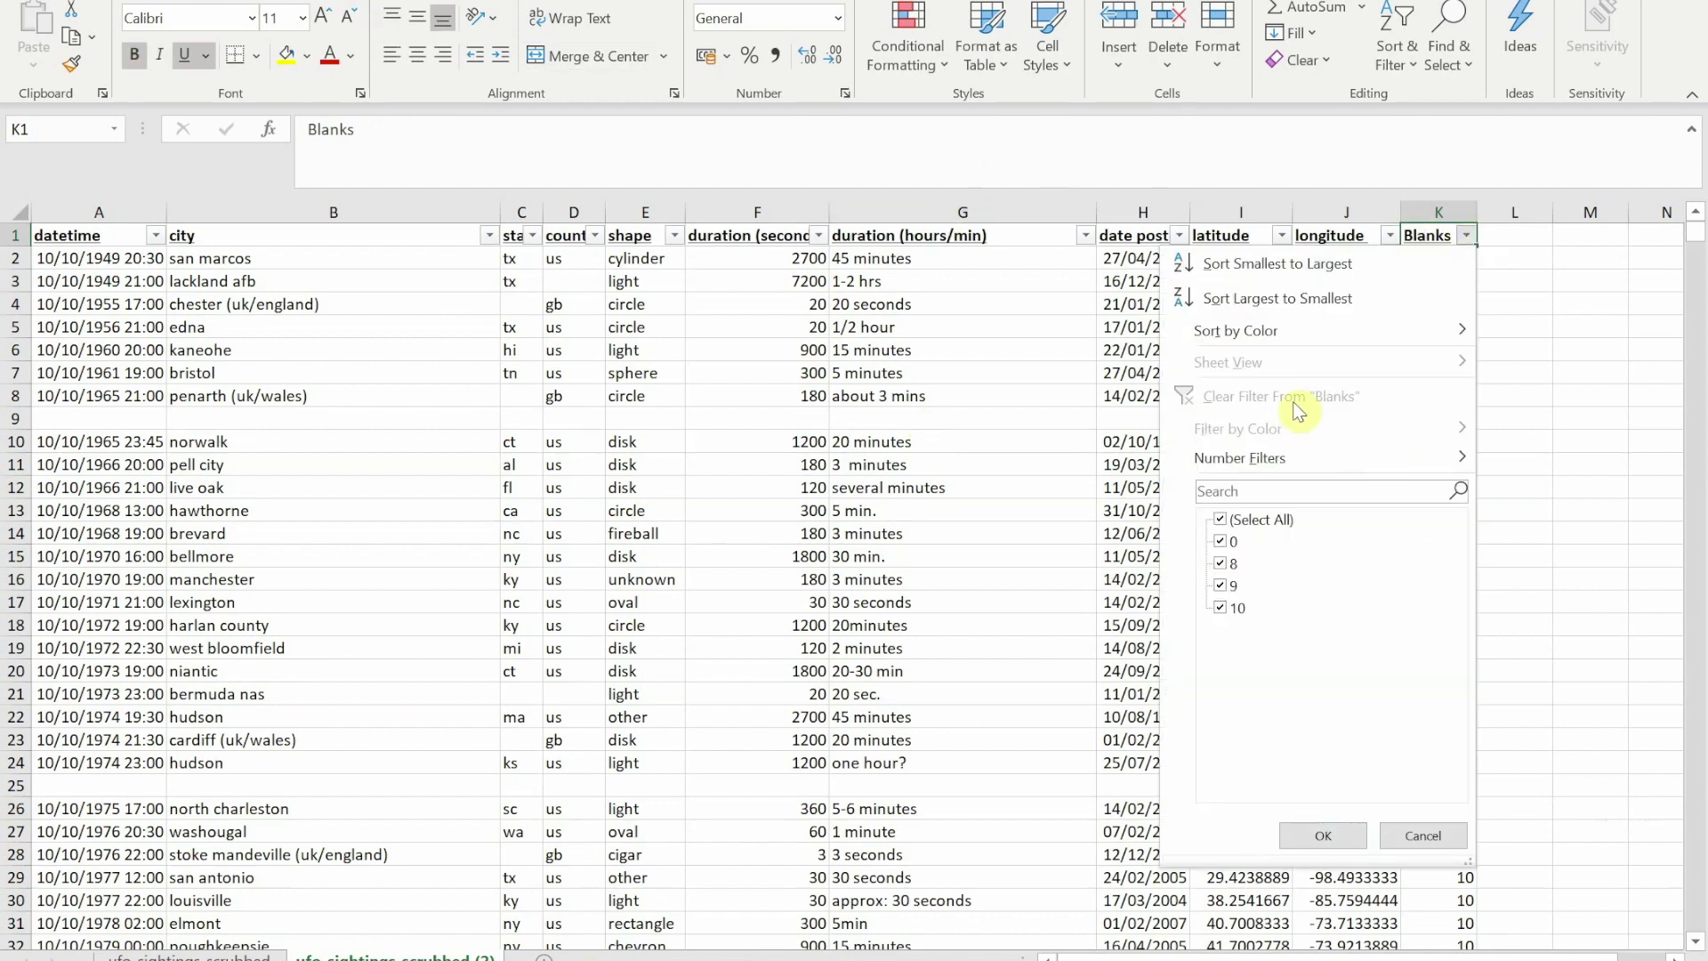
left_click(1221, 519)
left_click(1222, 543)
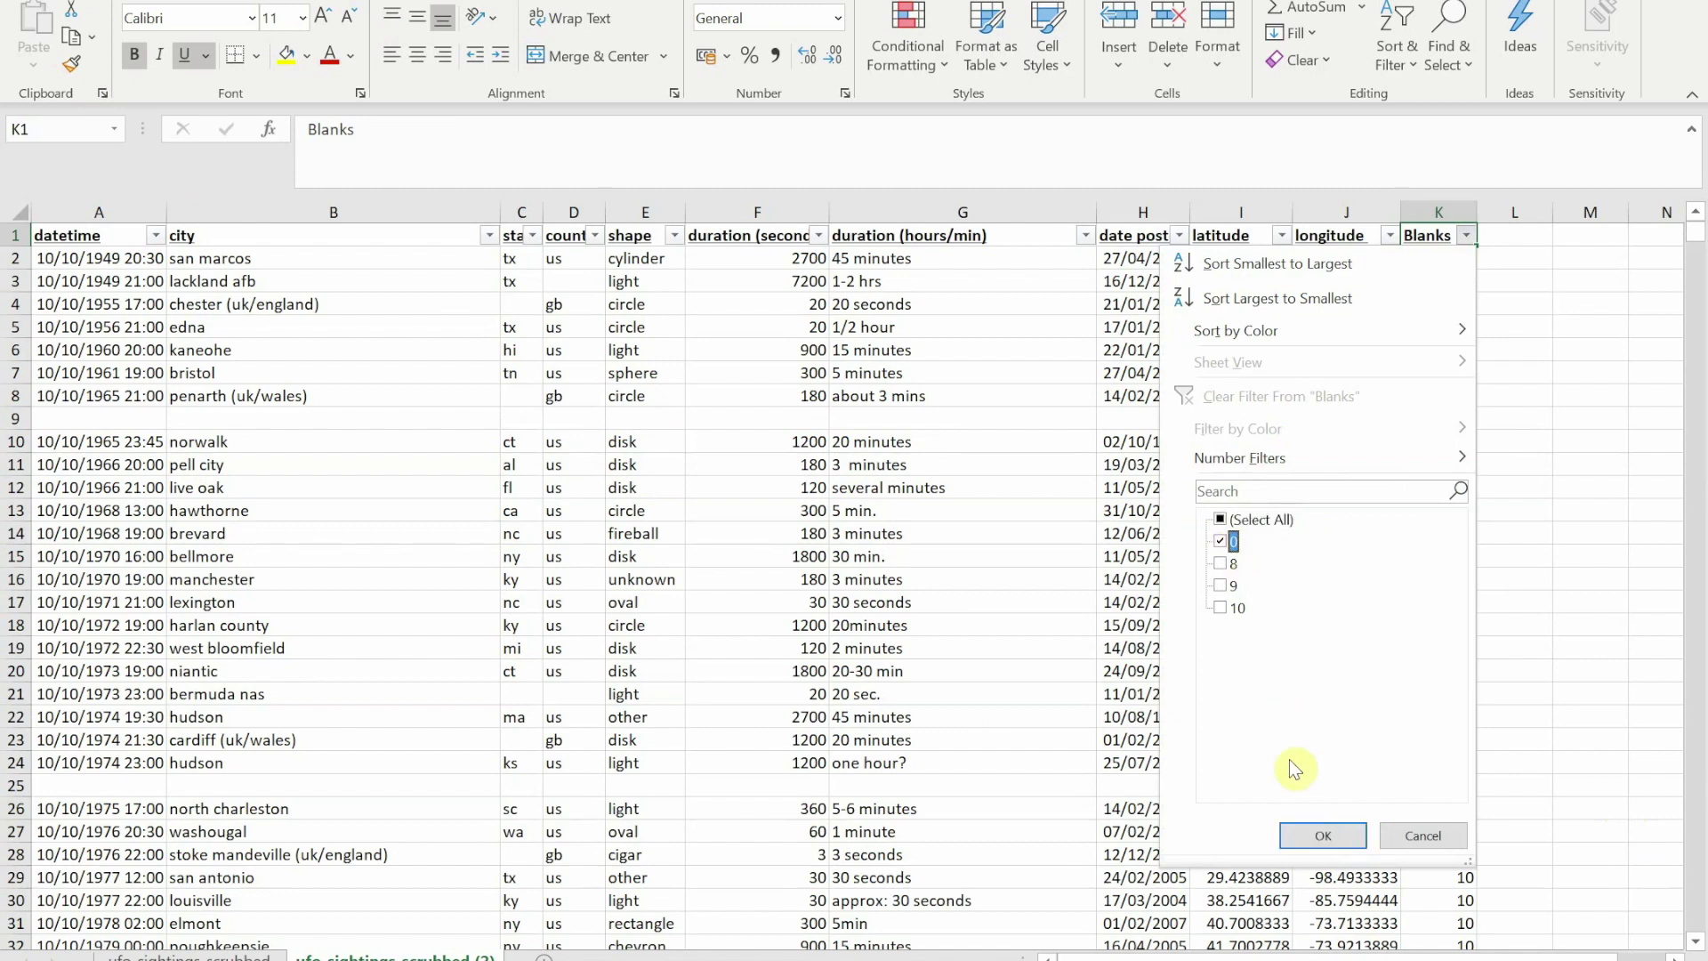
left_click(1312, 836)
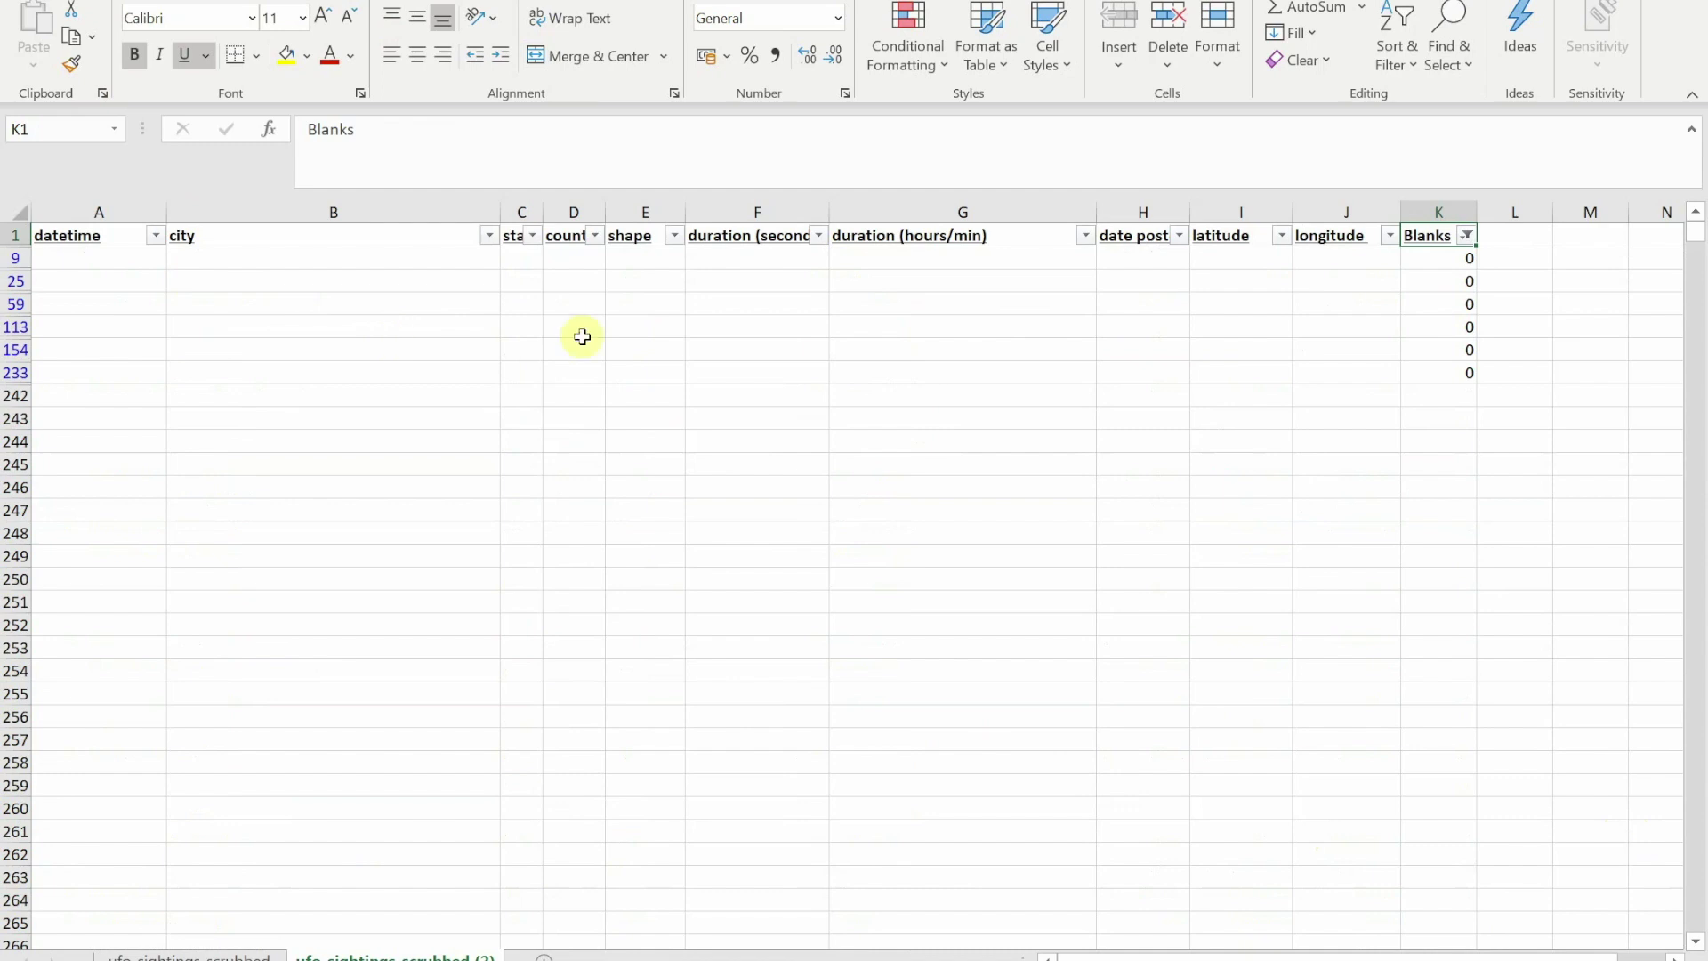
left_click(1440, 371)
key("ctrl+a")
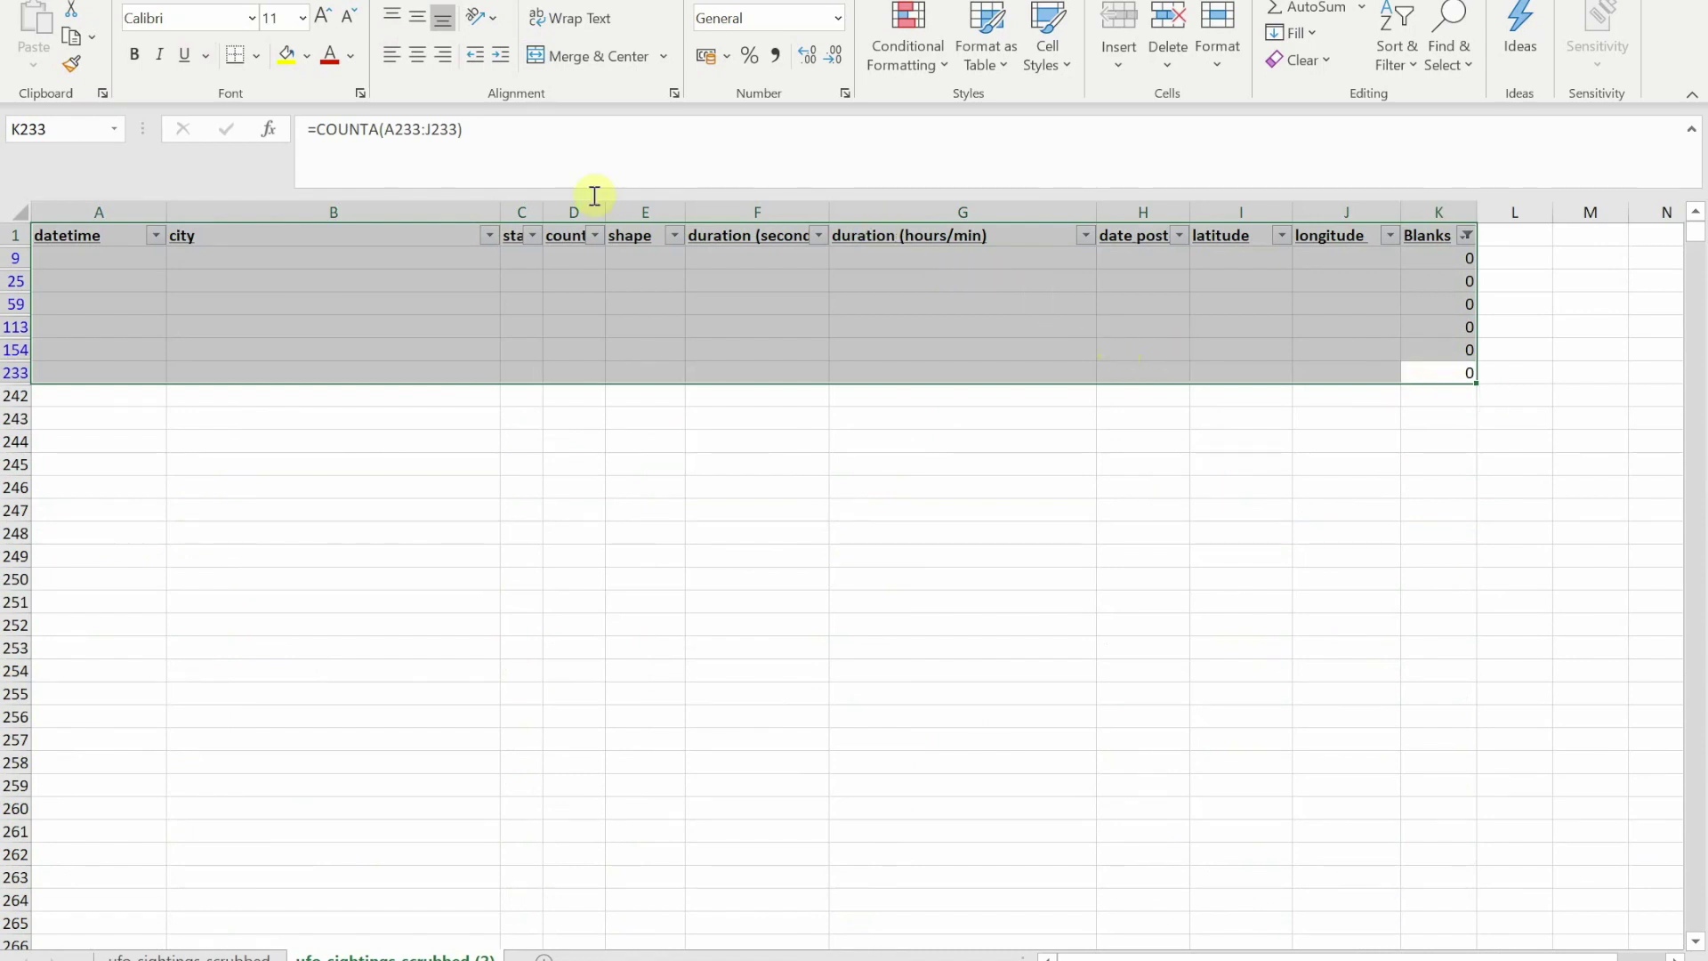
- Delete only the visible empty rows 9 through 233 and reset the Blanks filter to Select All
left_click(65, 261)
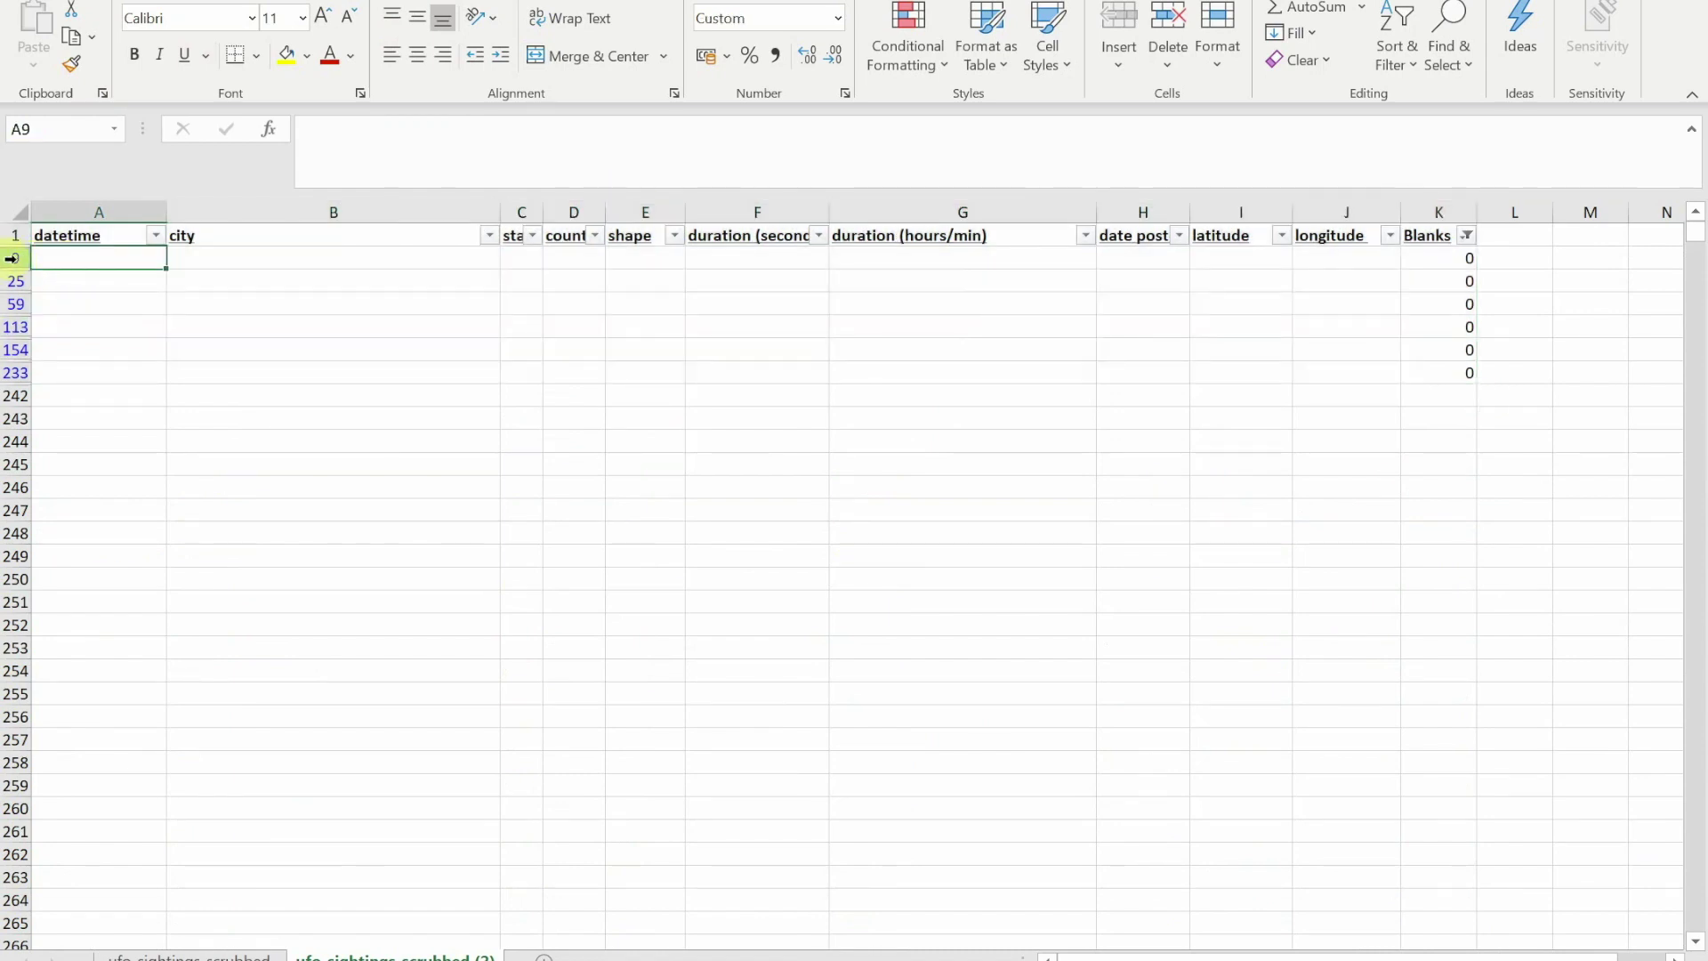
left_click_drag(12, 259, 5, 373)
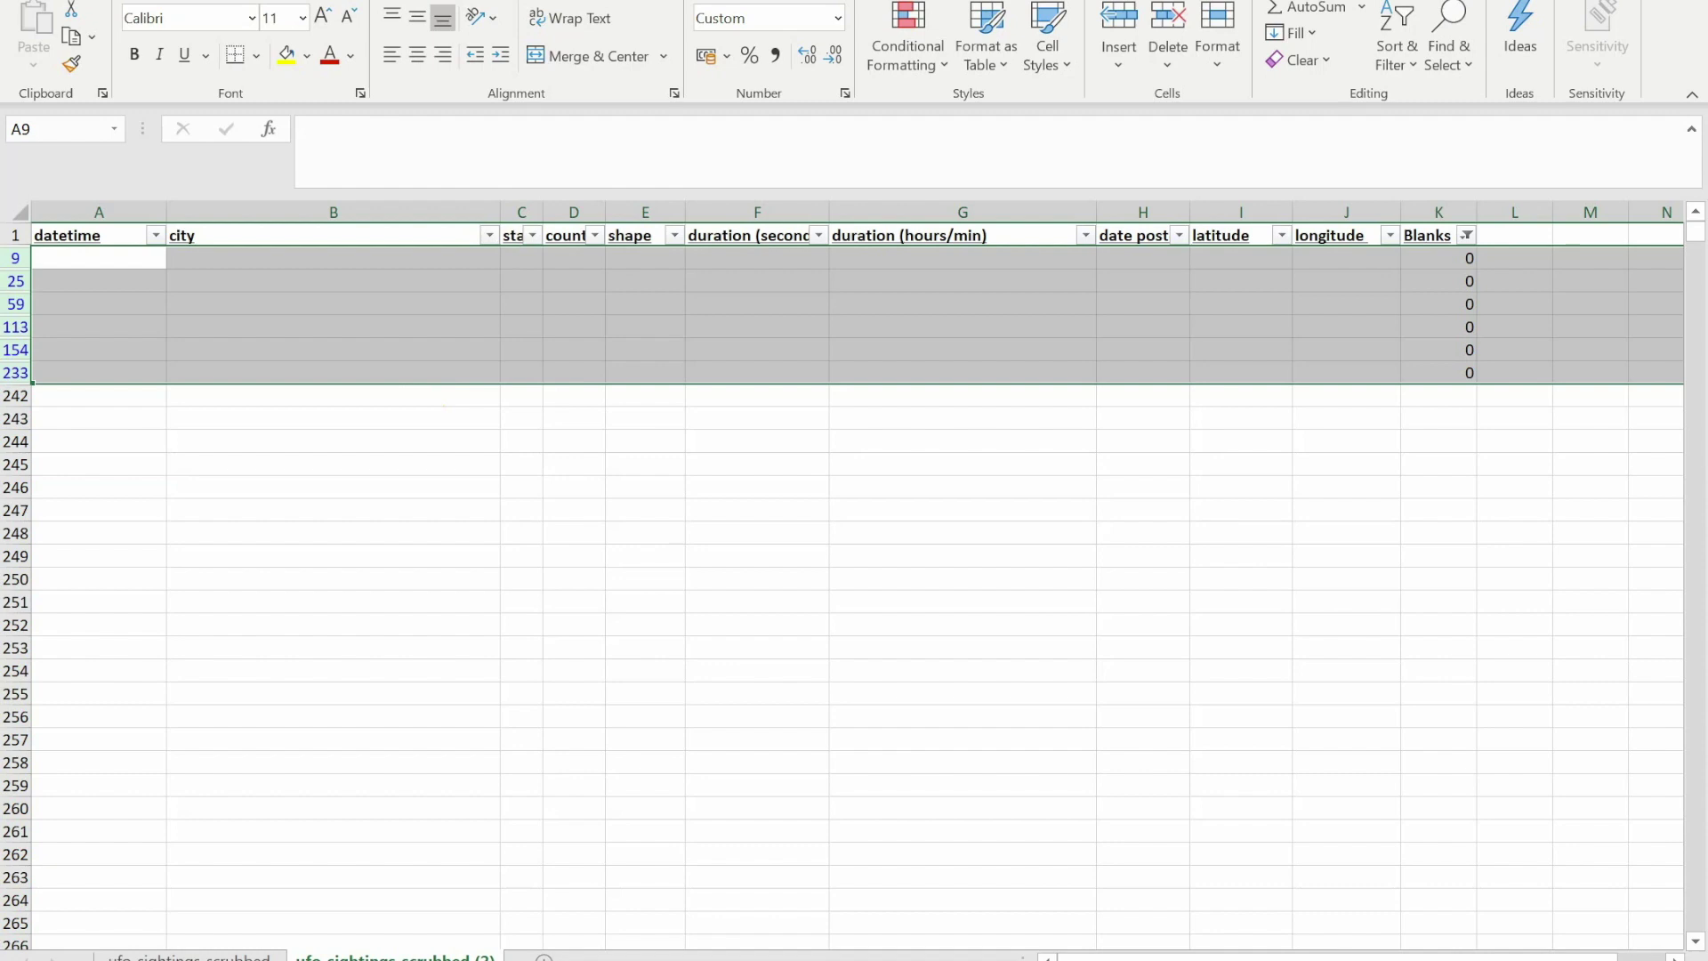
key("alt+semicolon")
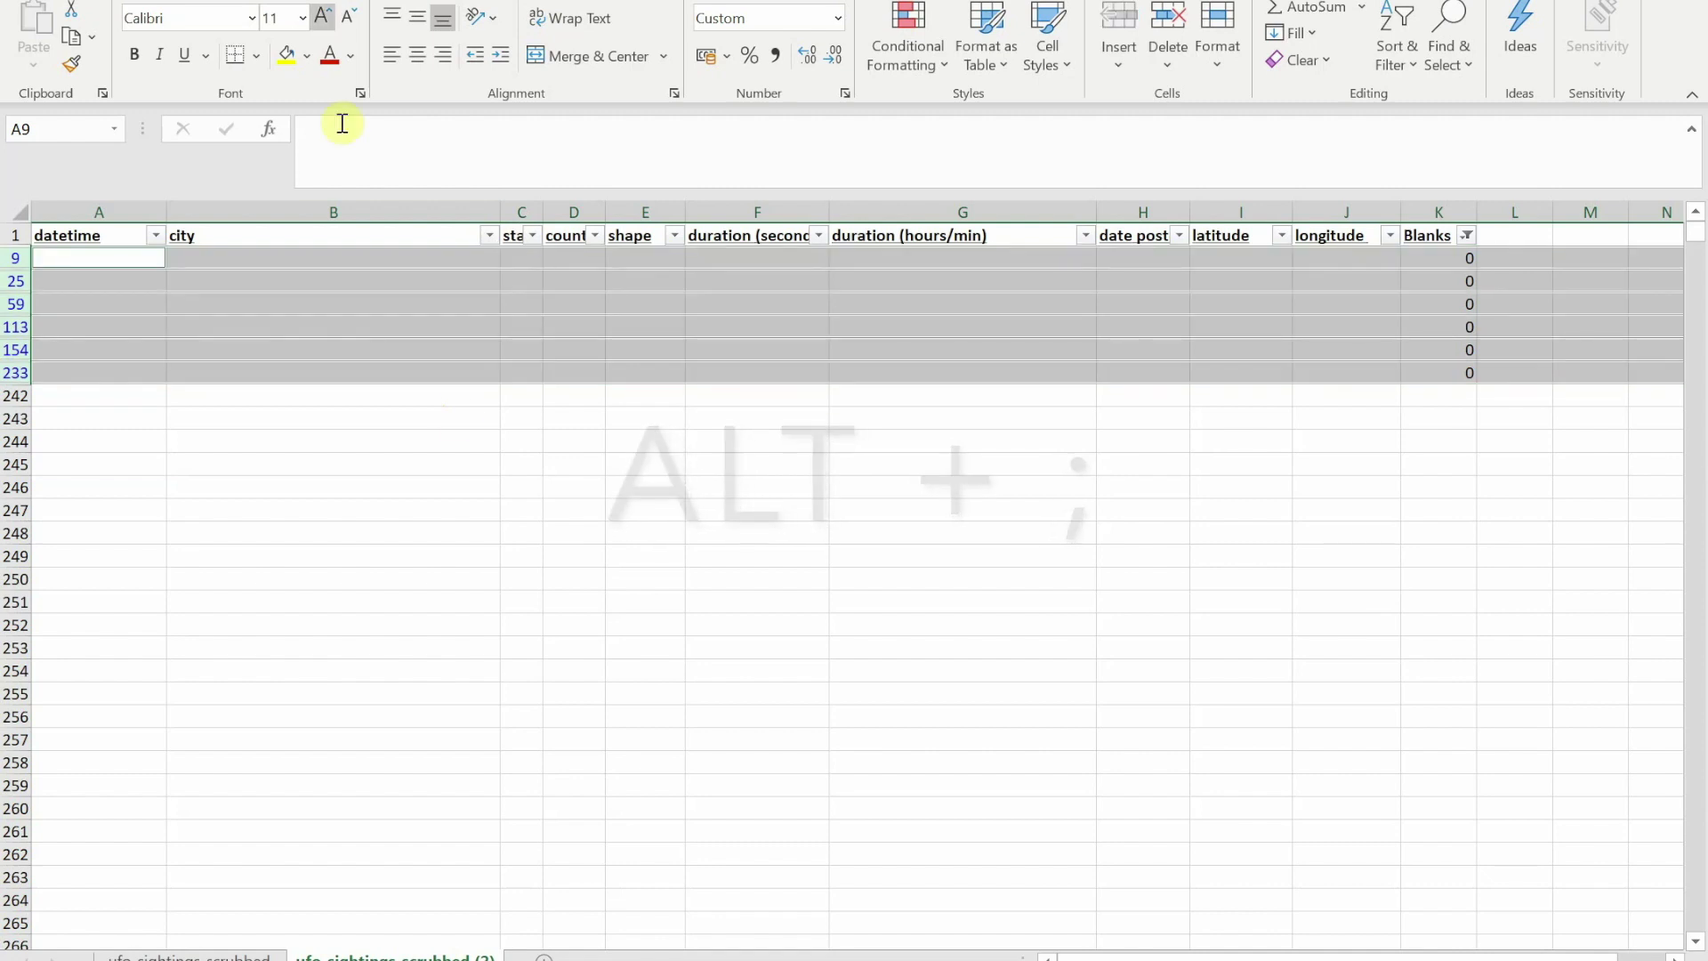
right_click(87, 276)
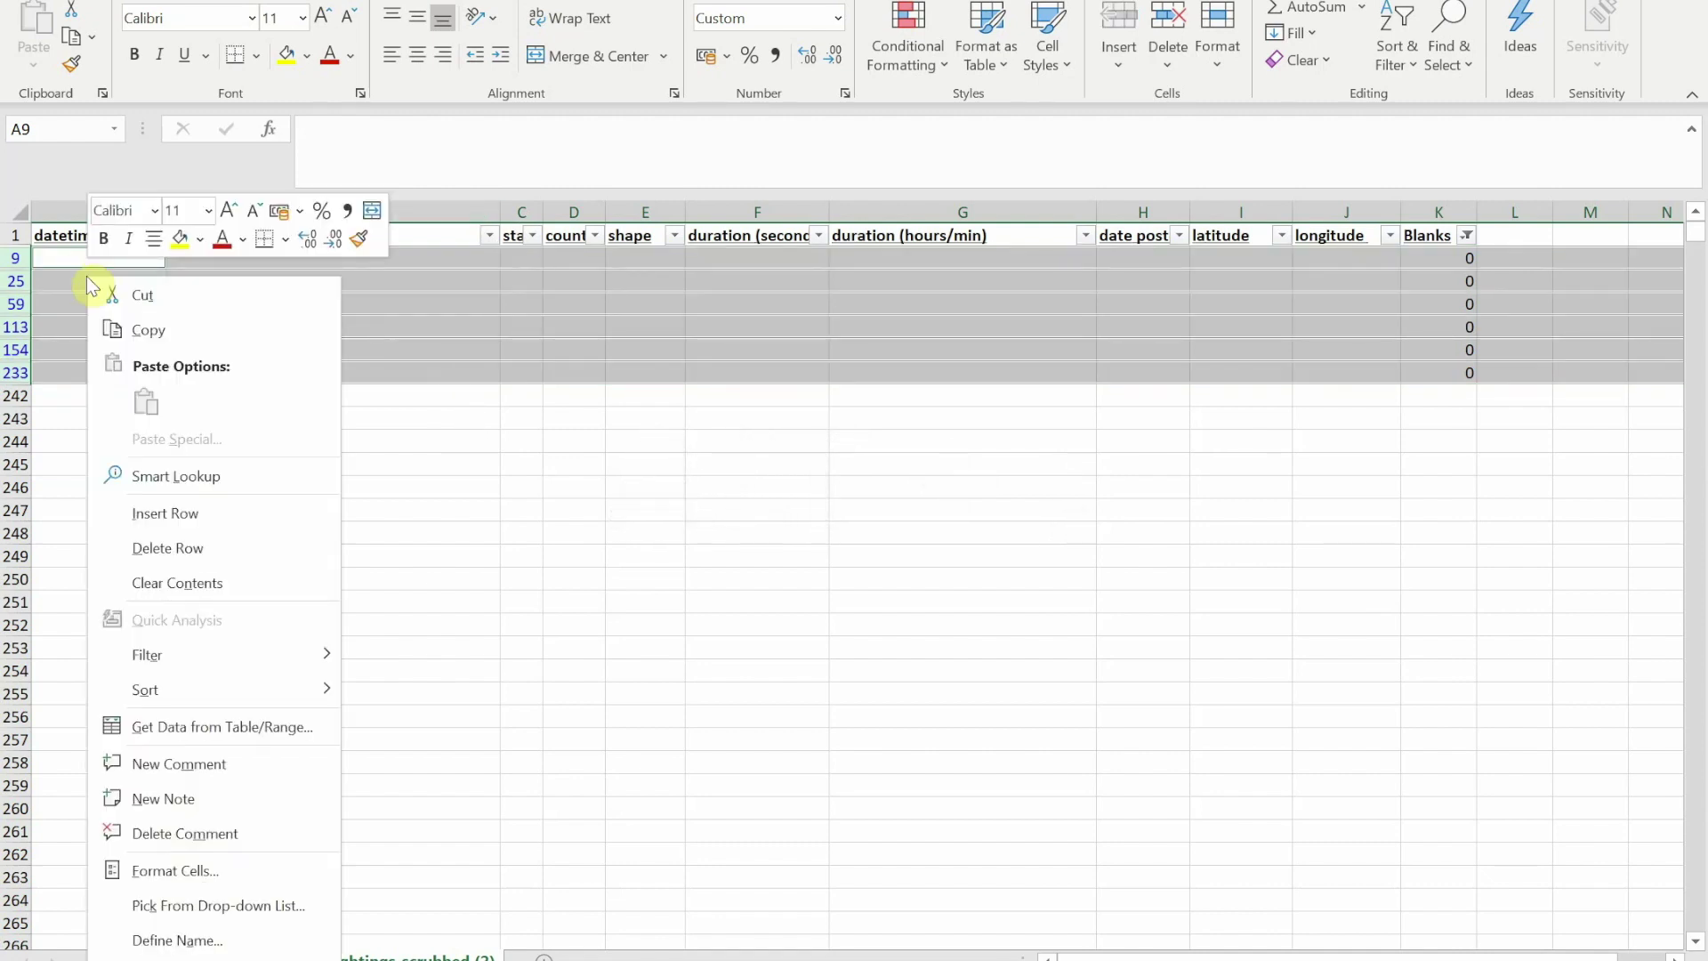
left_click(183, 549)
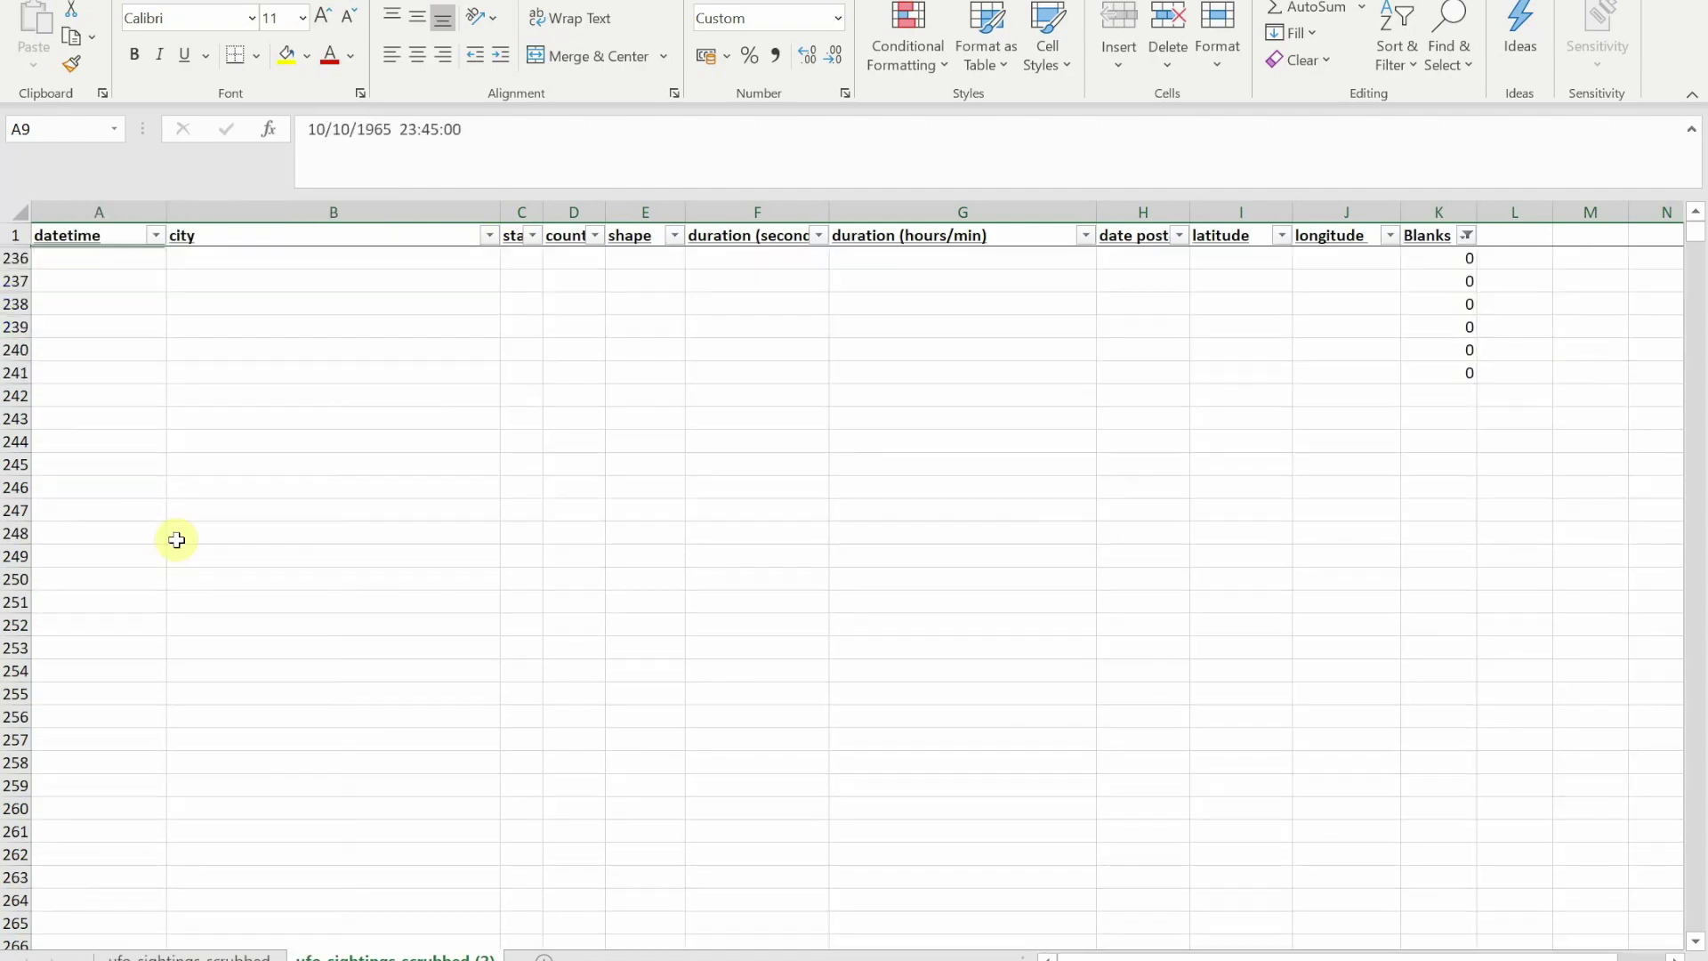
left_click(1467, 236)
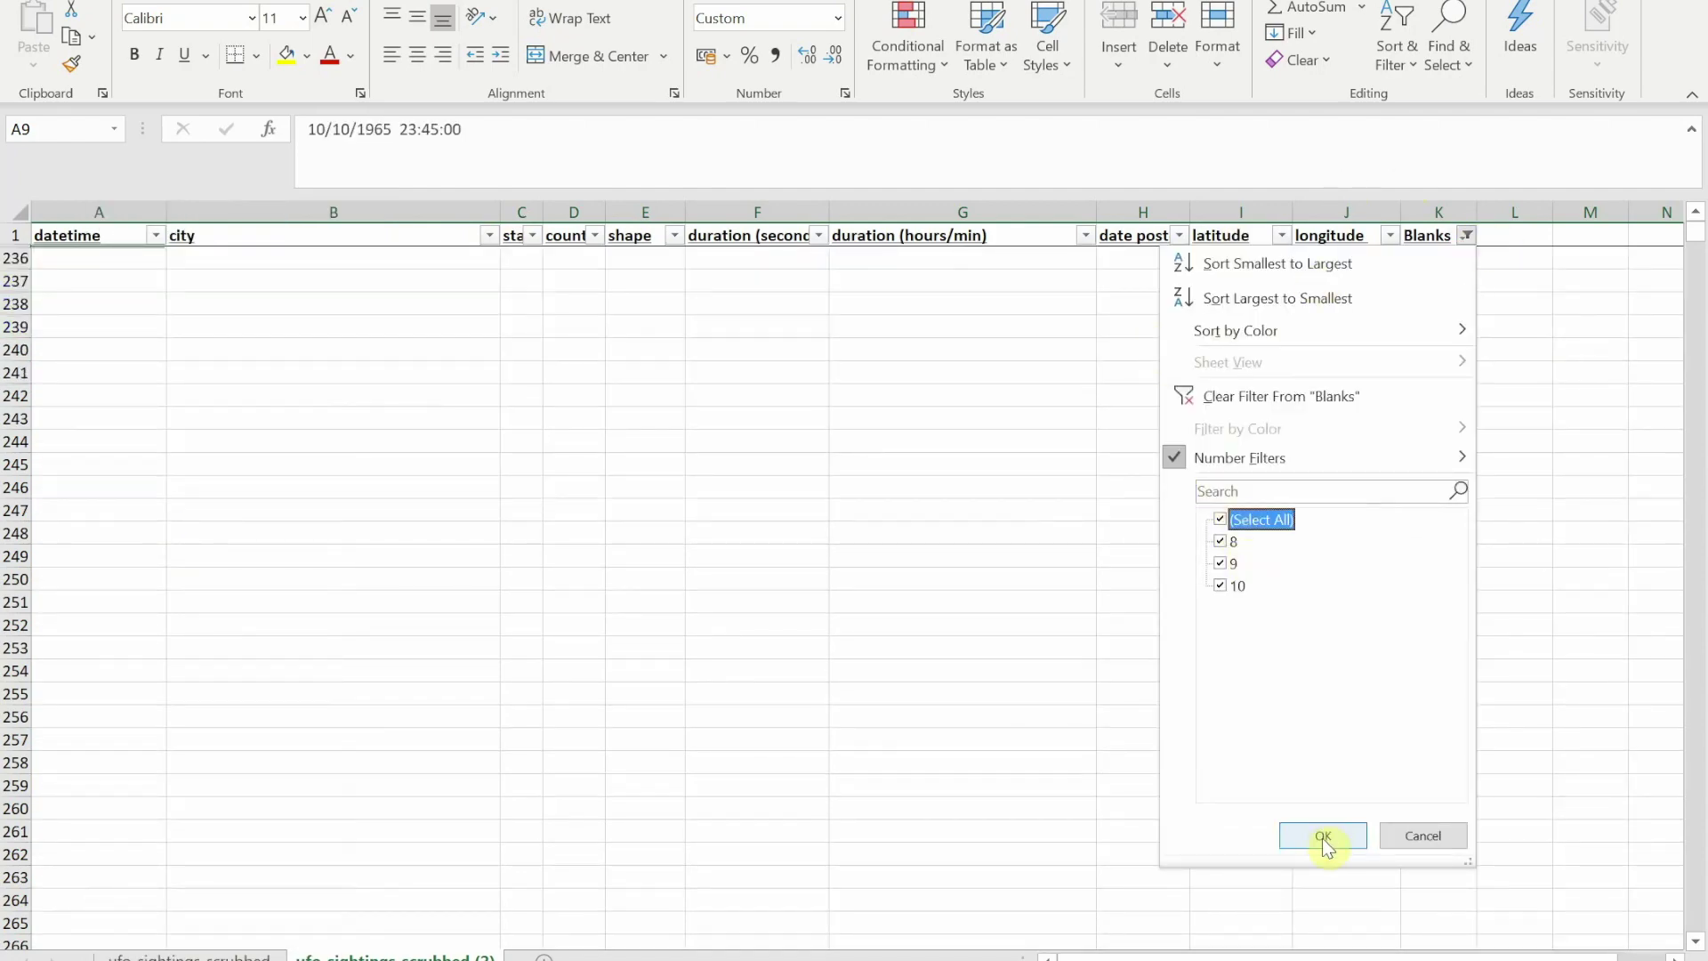
left_click(1322, 836)
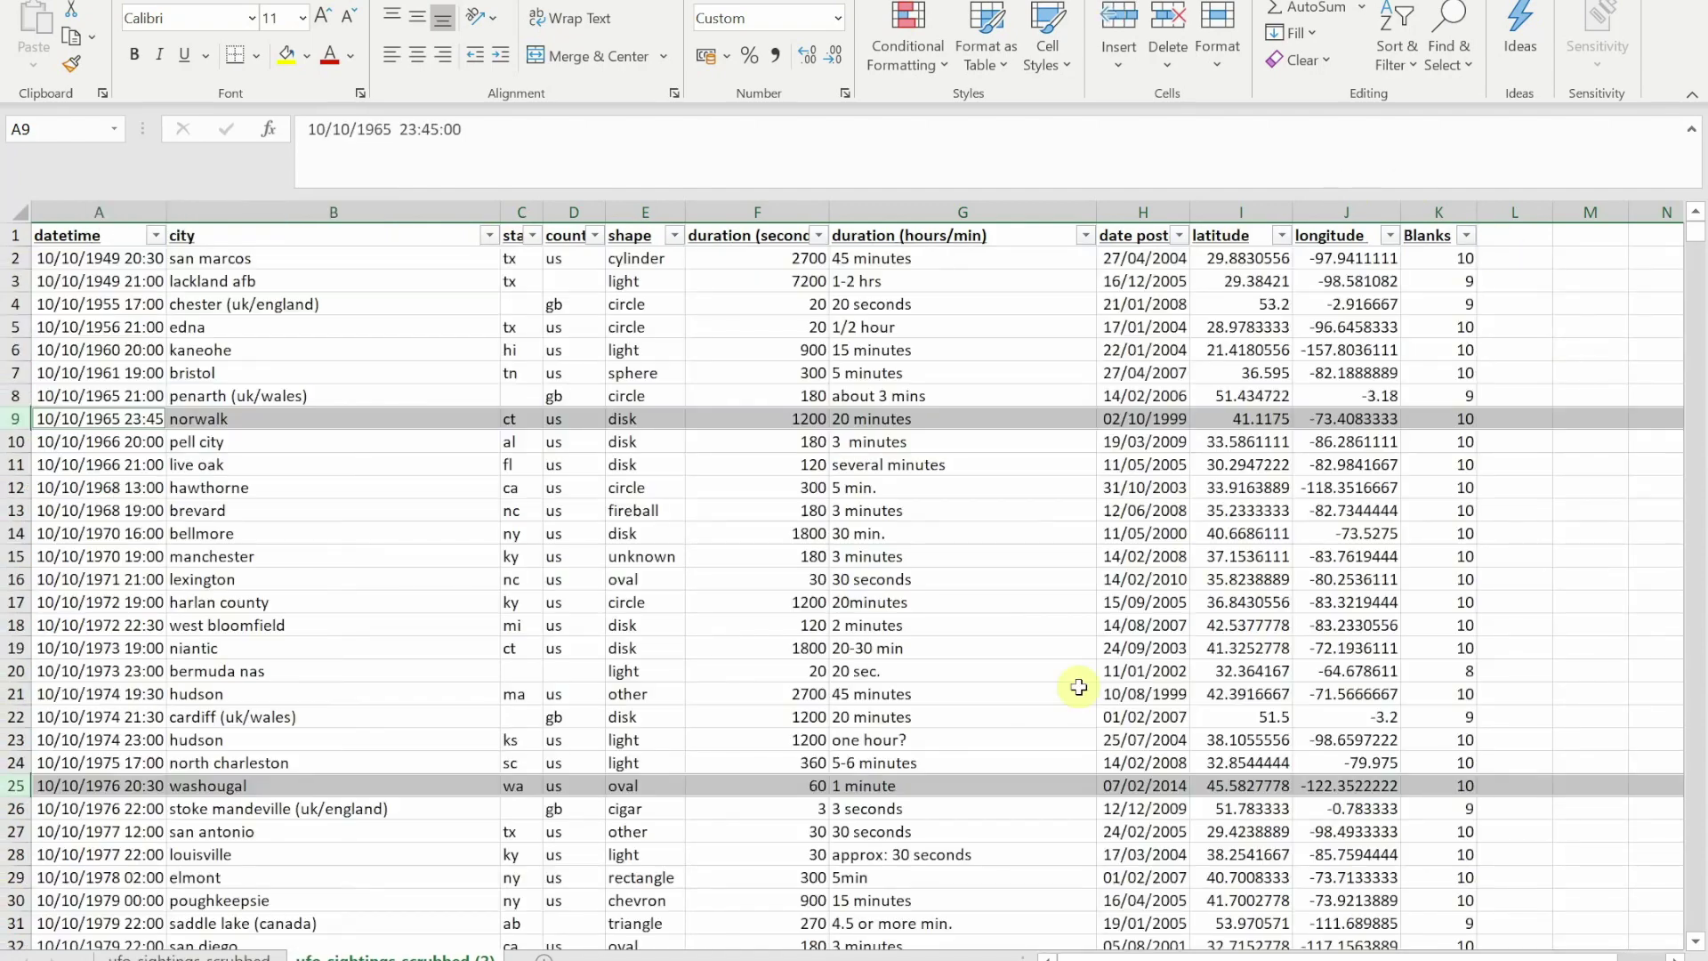
- Deselect the rows via cell B12 to review the table, with norwalk now in row 9
left_click(252, 488)
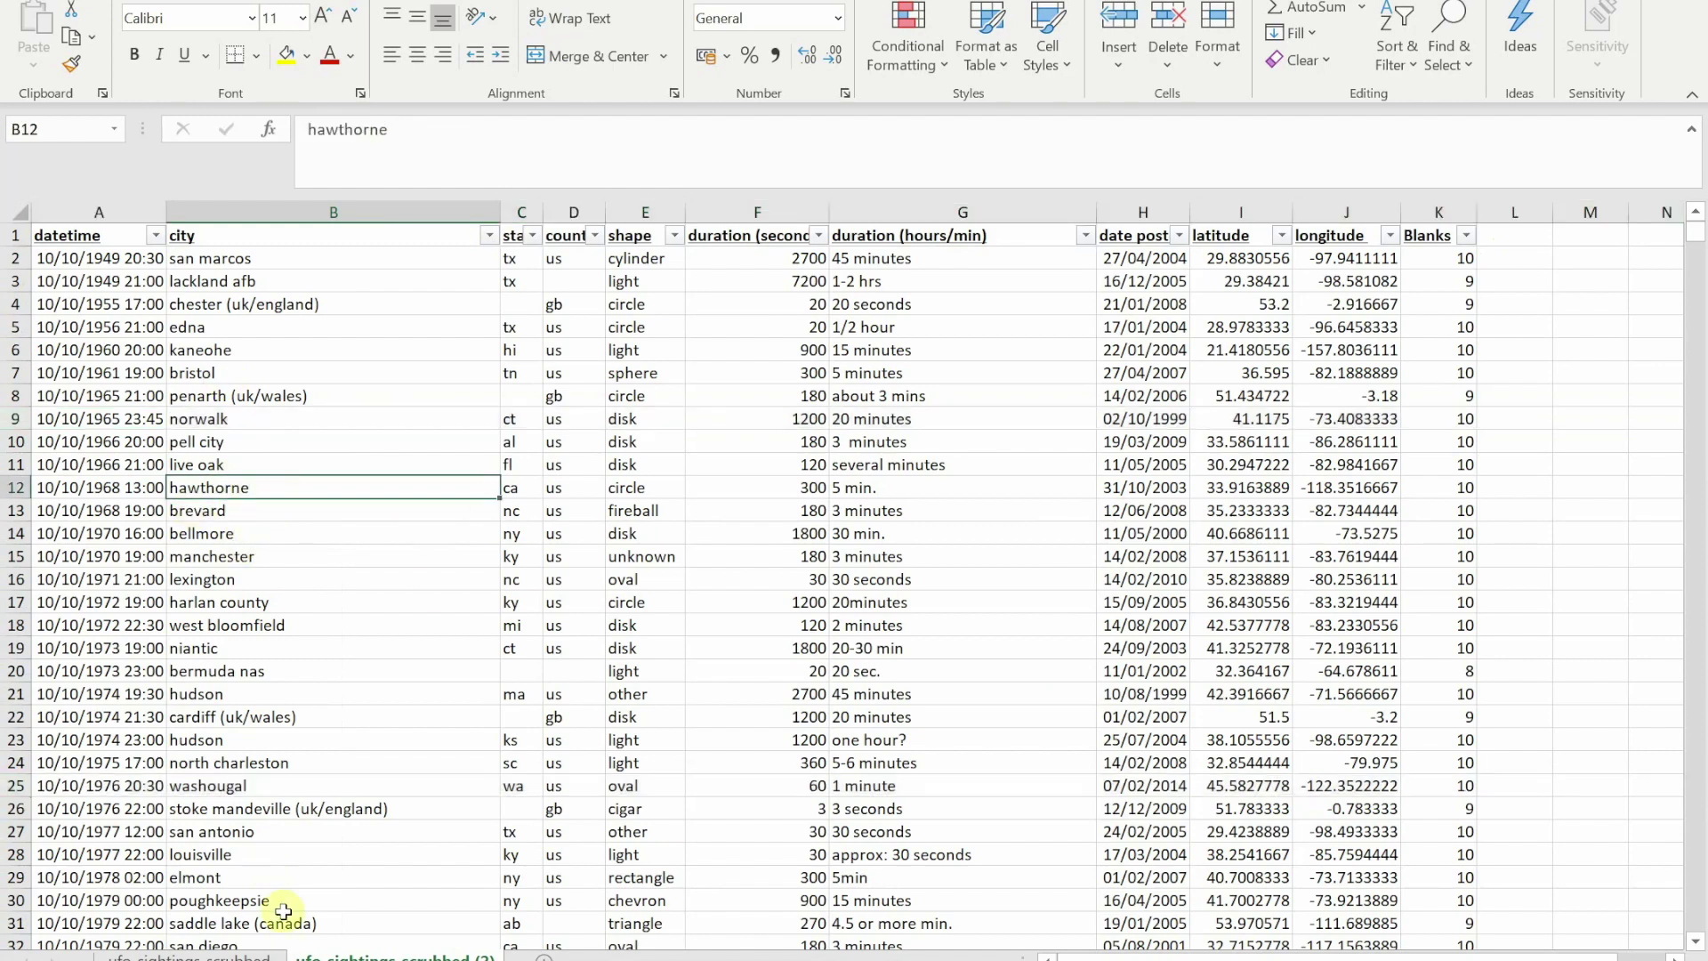